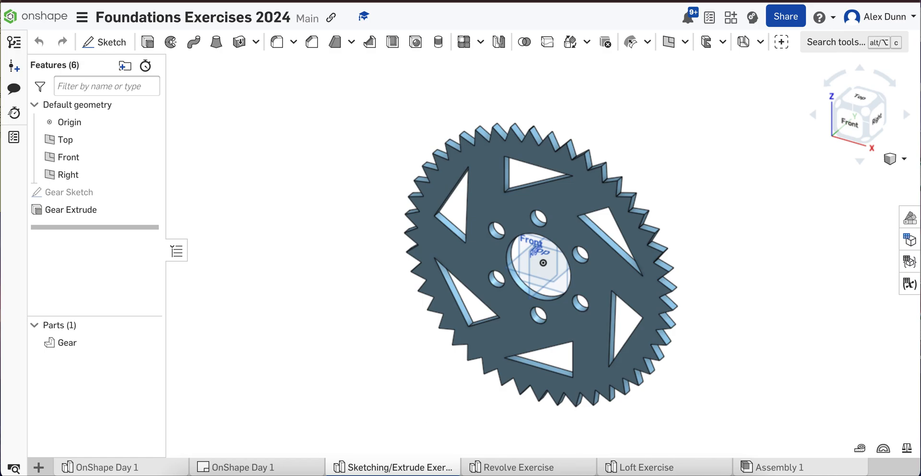
- Create a new Part Studio and rename its tab "Sketching/Extrude Exercise"
left_click(39, 469)
left_click(92, 354)
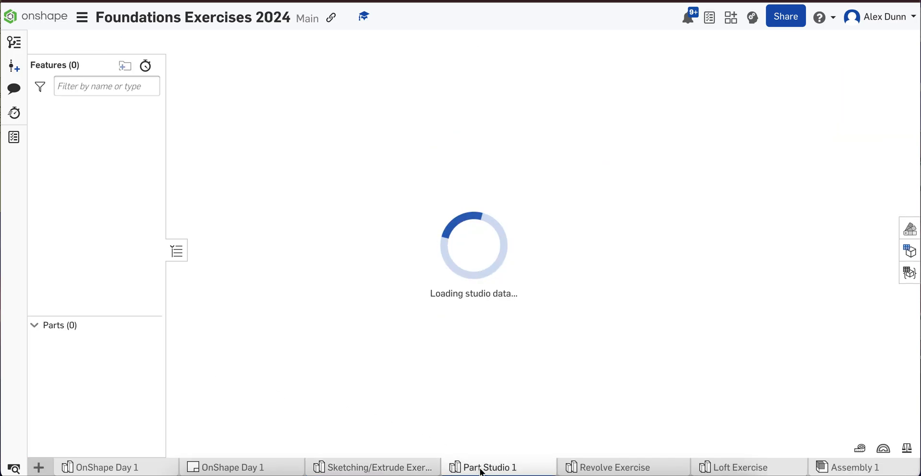
right_click(481, 469)
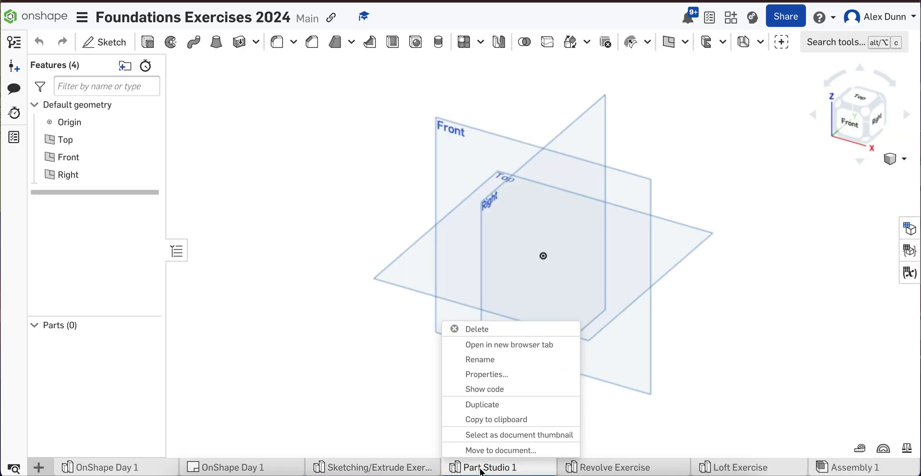
left_click(500, 367)
type("Skletching/Ex")
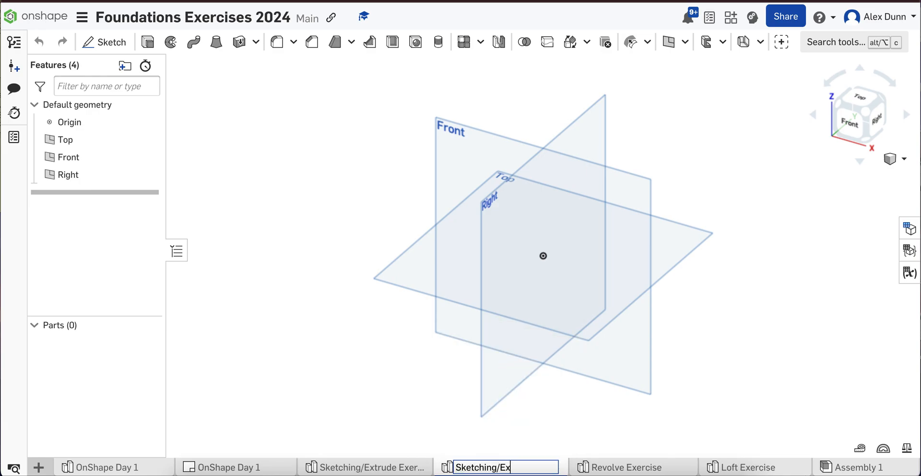
type("ercise")
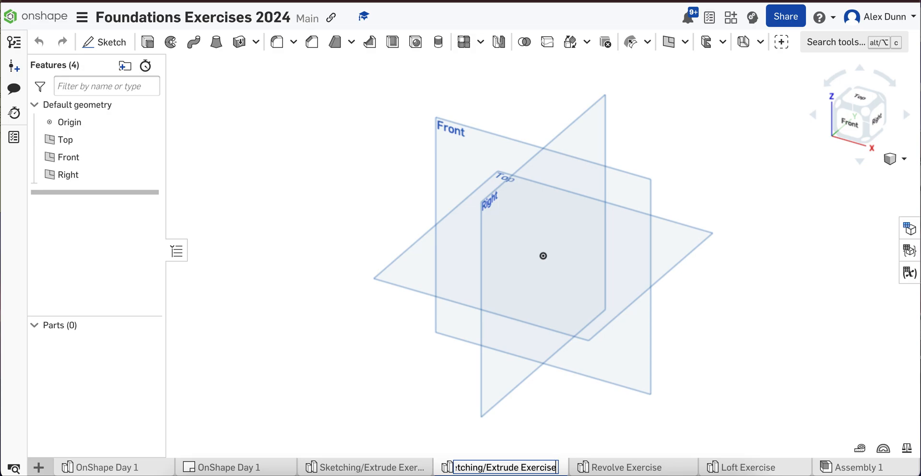
left_click(583, 410)
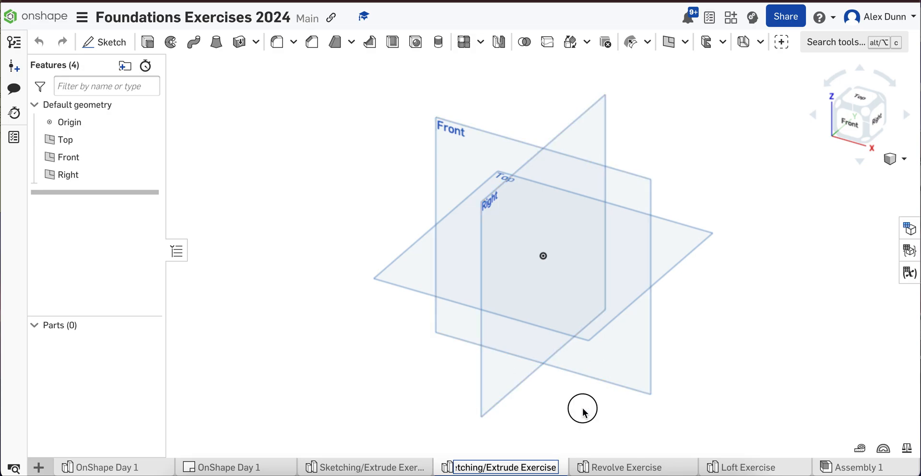
- Open the Gear Sketch in the finished gear's Part Studio and examine the centre hole's diameter dimension, shifting its label
left_click(400, 469)
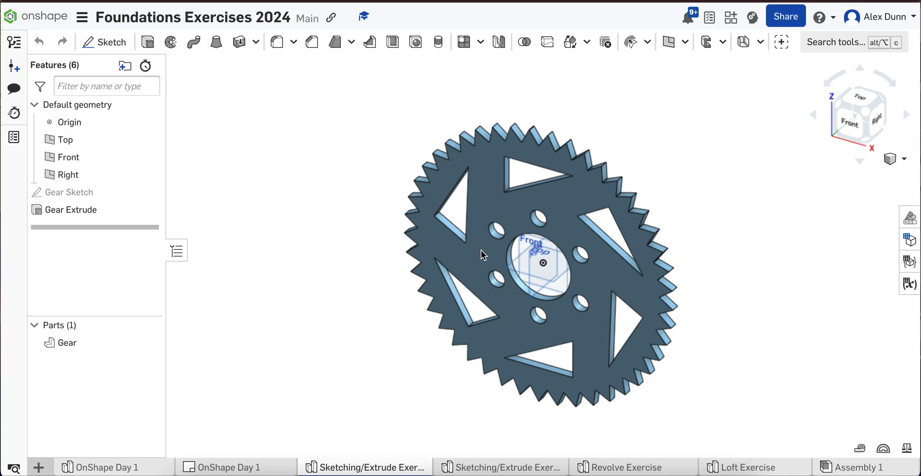
right_click_drag(413, 287, 433, 273)
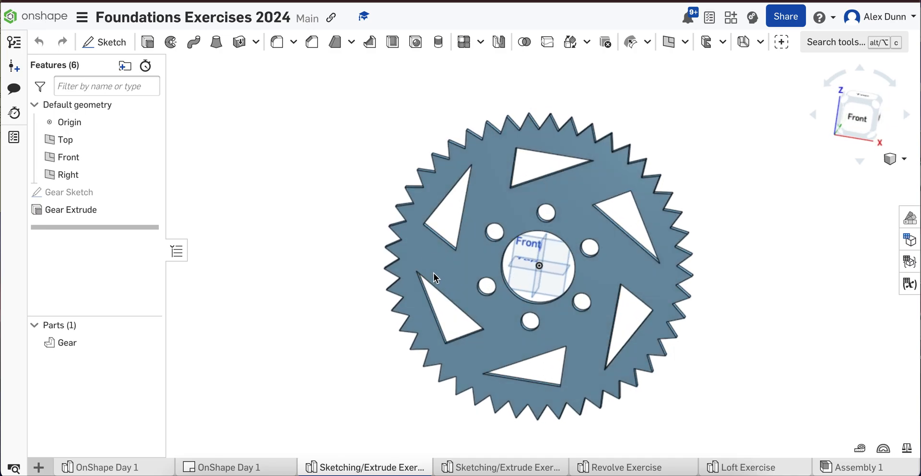
left_click(55, 193)
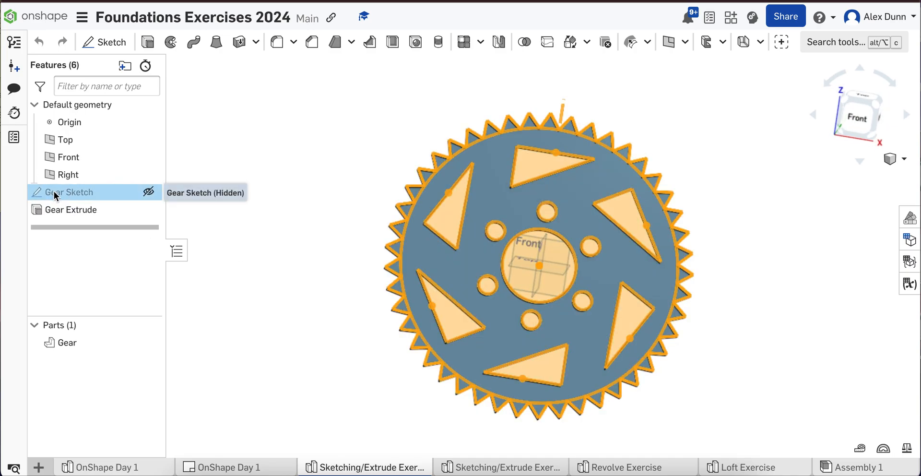
double_click(55, 193)
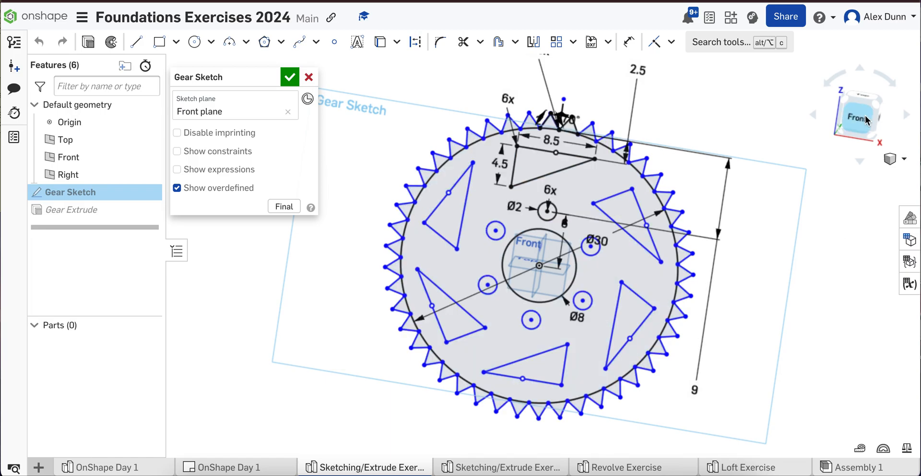
left_click(866, 117)
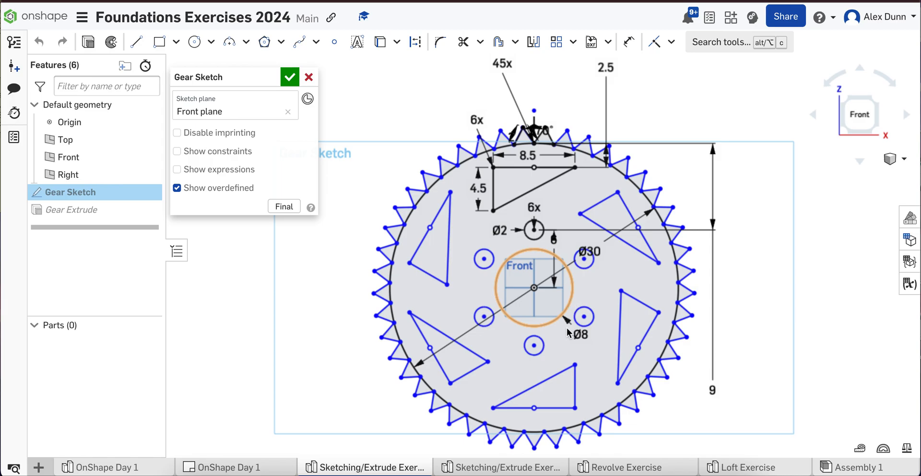
left_click_drag(577, 350, 579, 354)
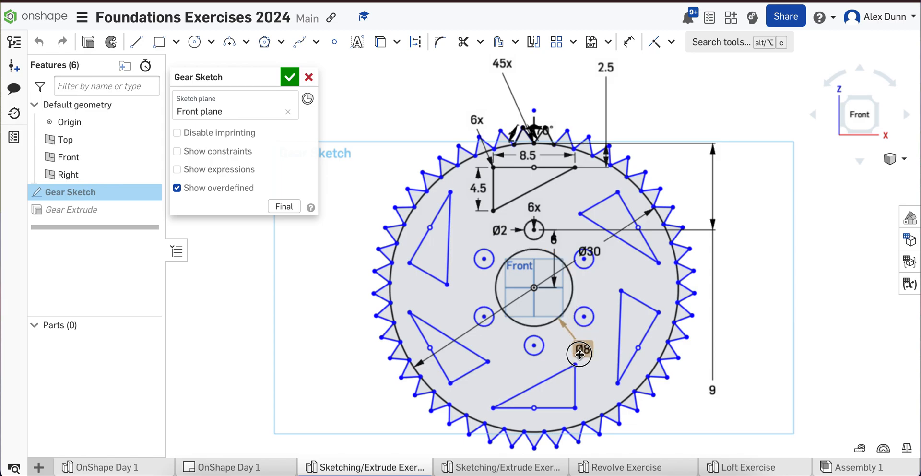
- Return to the new Part Studio and start a sketch on the Front plane
left_click(499, 468)
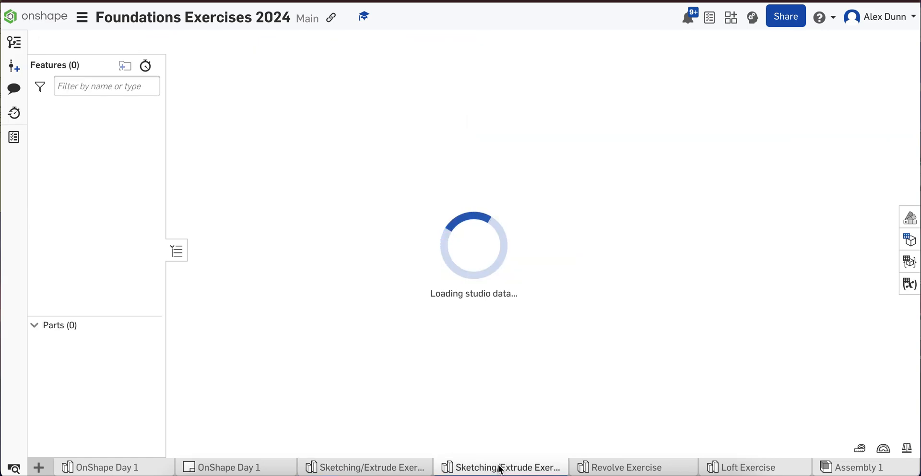
left_click(108, 48)
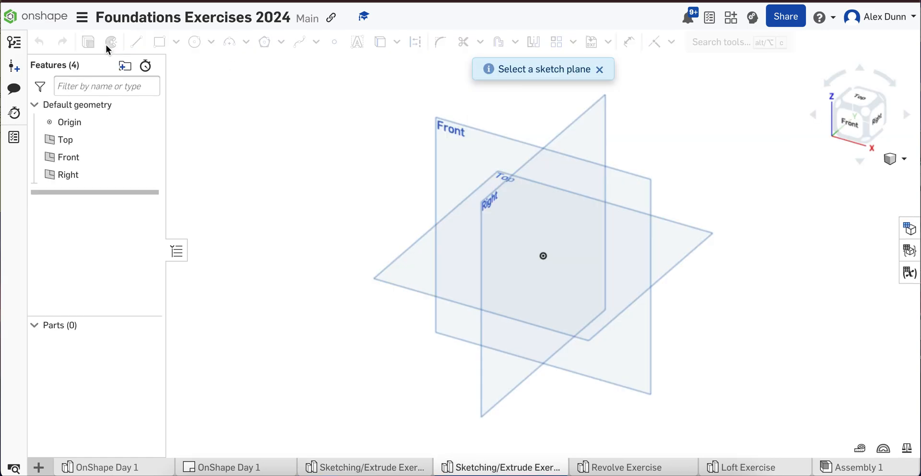
left_click(442, 144)
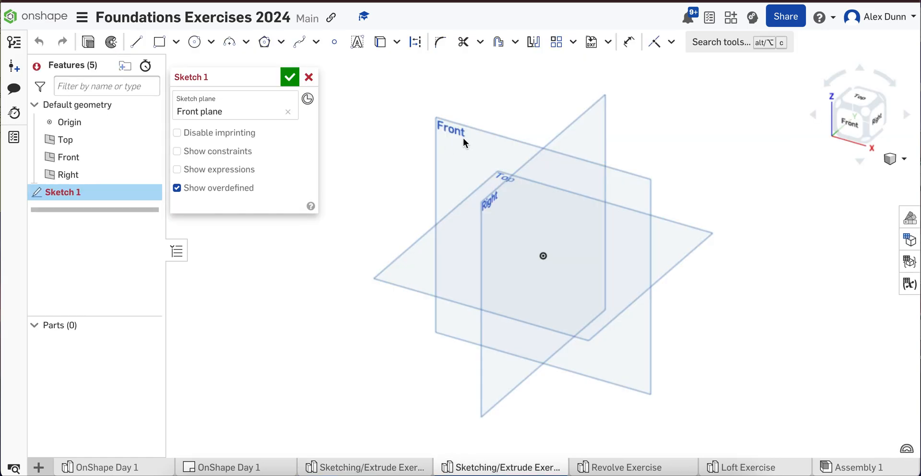
left_click(848, 123)
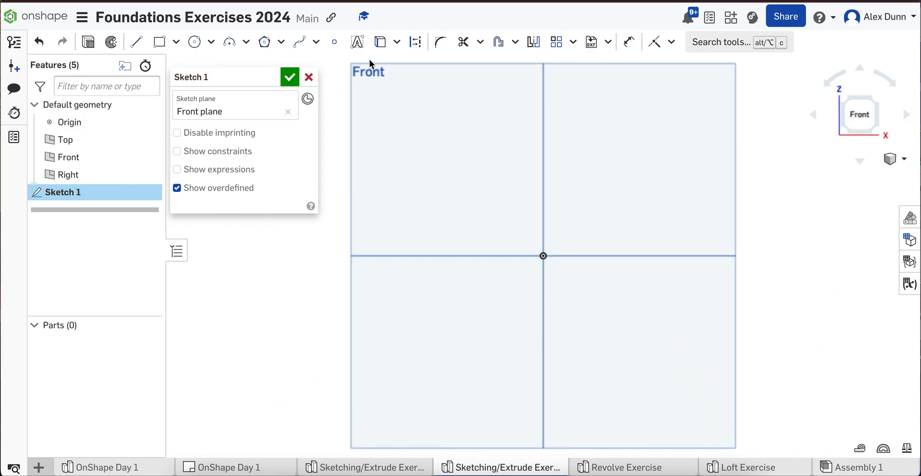
- Sketch a centre point circle at the origin with a diameter of 8 in
left_click(194, 42)
left_click(543, 255)
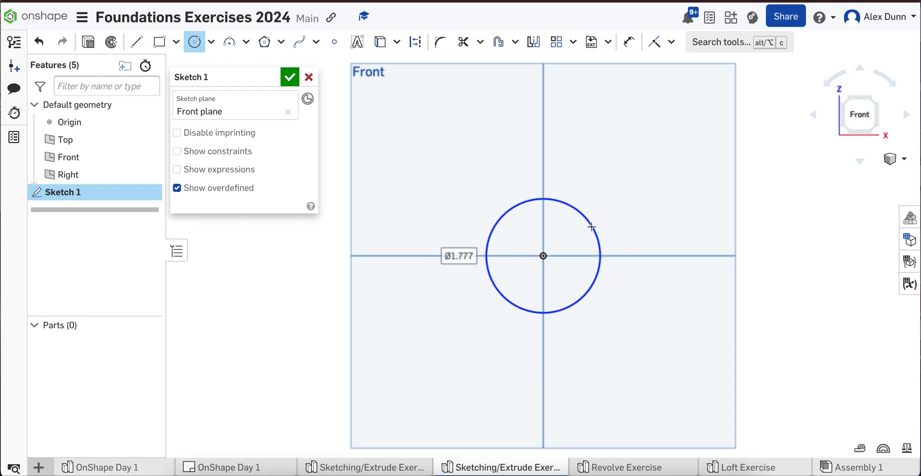
left_click(592, 226)
type("8")
key("Return")
scroll(551, 316, "down", 3)
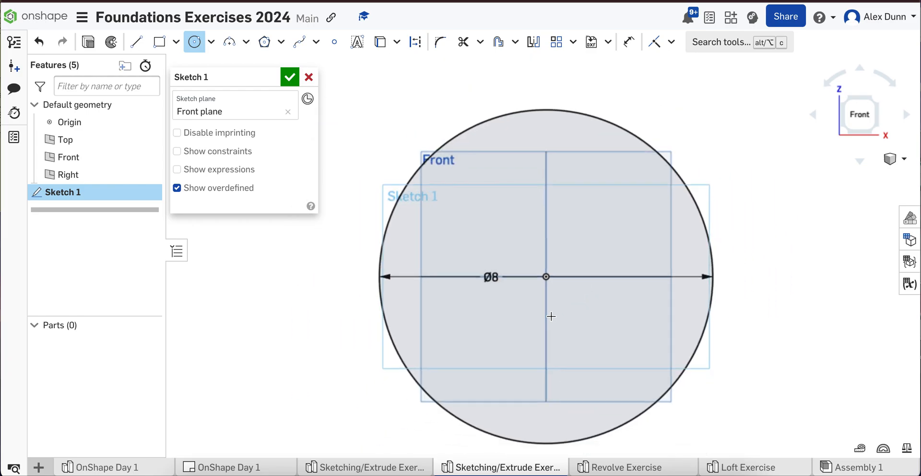
scroll(551, 317, "down", 3)
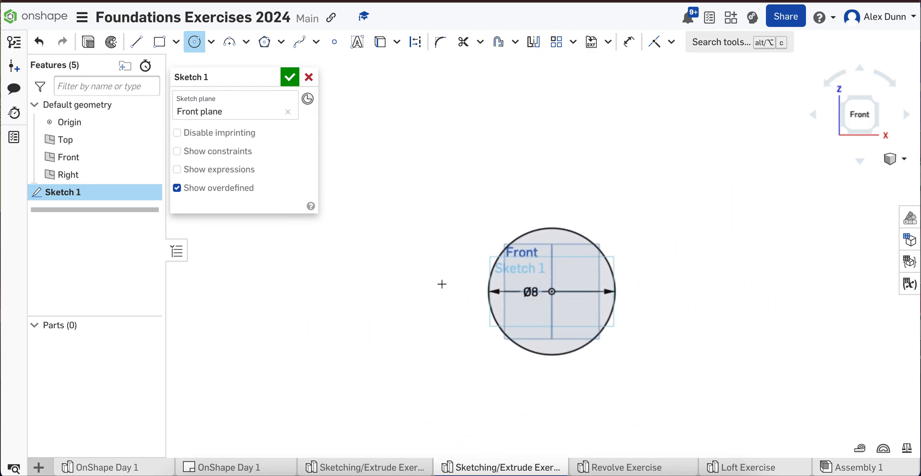
- Check the outer circle's diameter in the finished gear's sketch
left_click(361, 469)
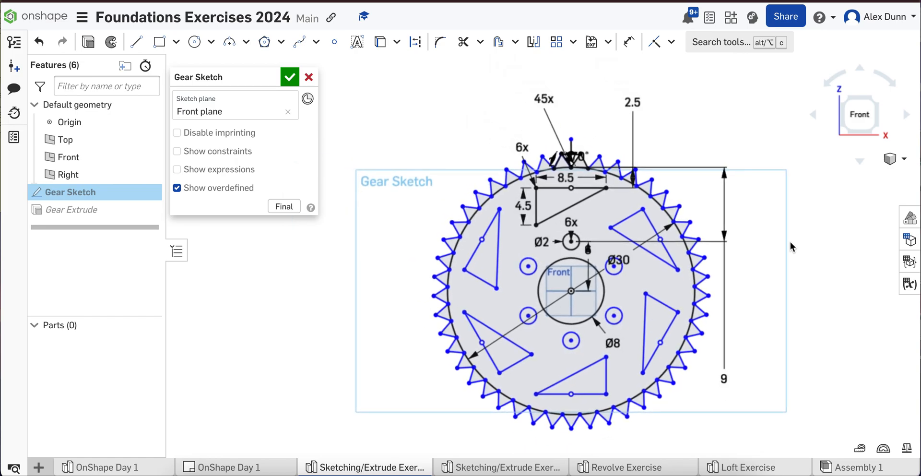
scroll(790, 241, "up", 1)
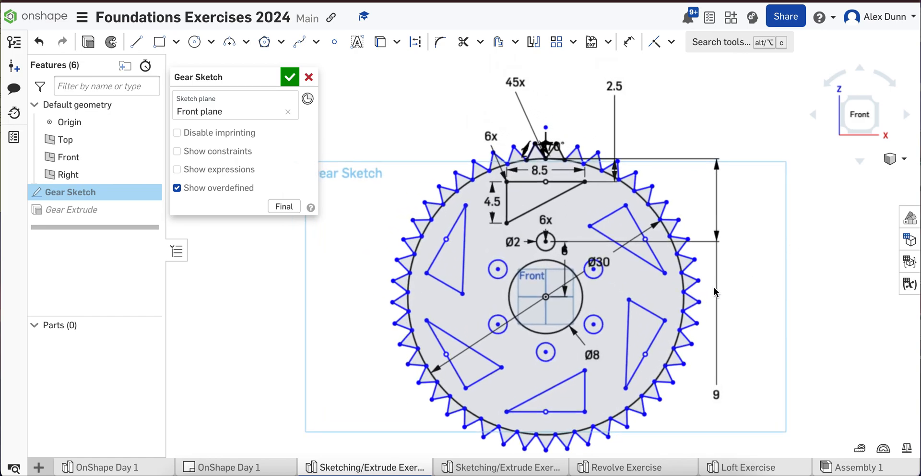
left_click(683, 285)
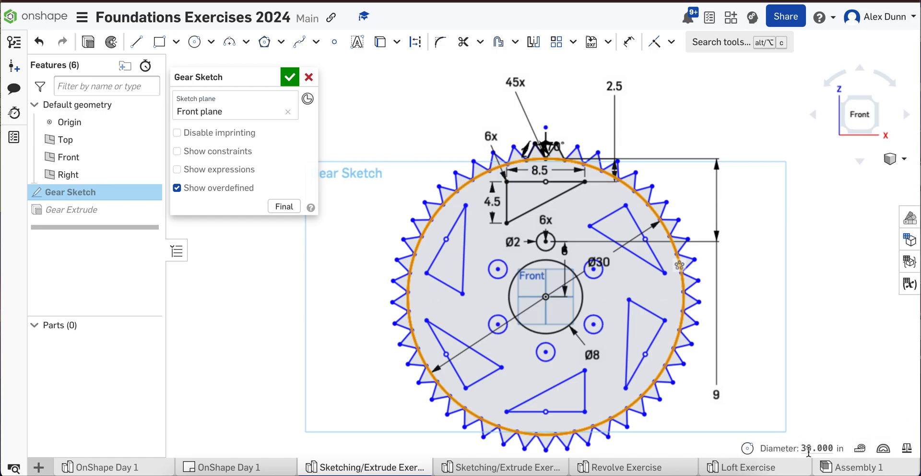
mouse_move(822, 451)
- In the new Part Studio's sketch, add a concentric circle at the origin with a diameter of 30 in
left_click(489, 468)
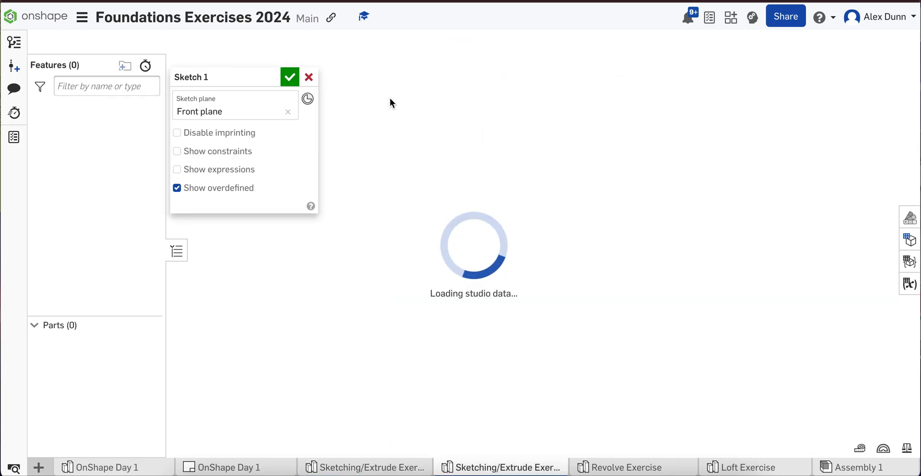
left_click(194, 41)
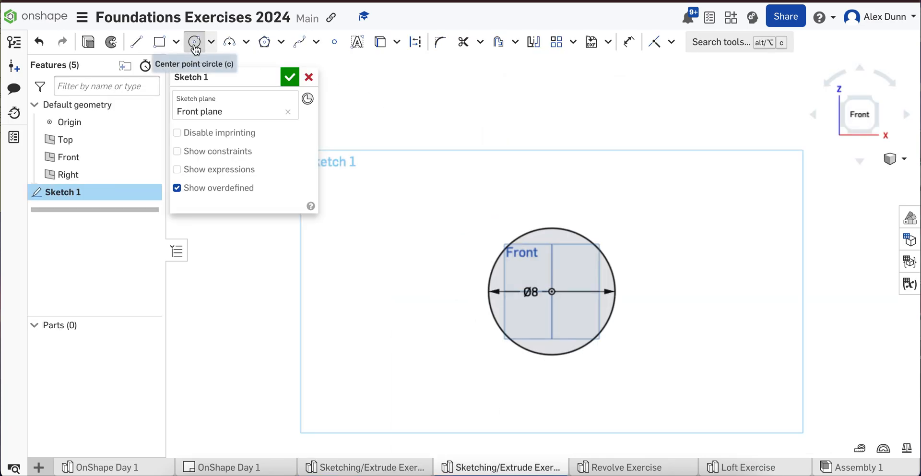
left_click(551, 291)
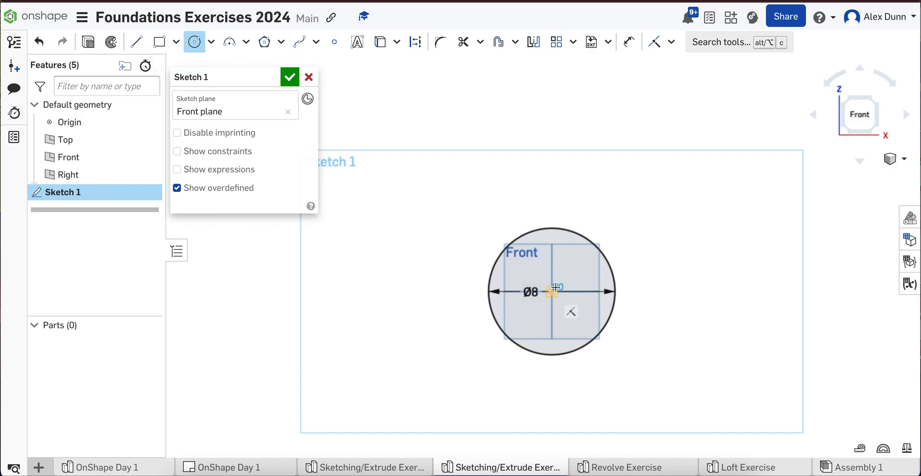
left_click(670, 165)
type("30")
key("Return")
scroll(488, 238, "down", 3)
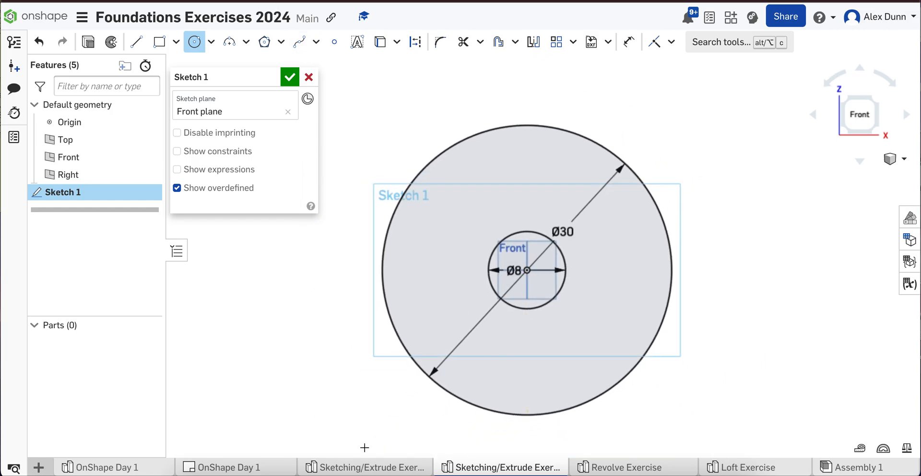
- Examine the diameter and position dimensions of the small hole above the centre in the finished gear's sketch
left_click(360, 468)
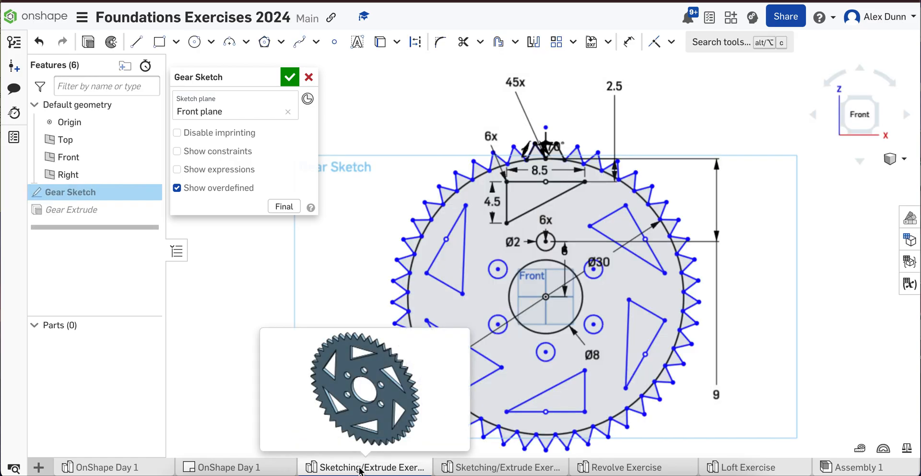
scroll(655, 217, "up", 2)
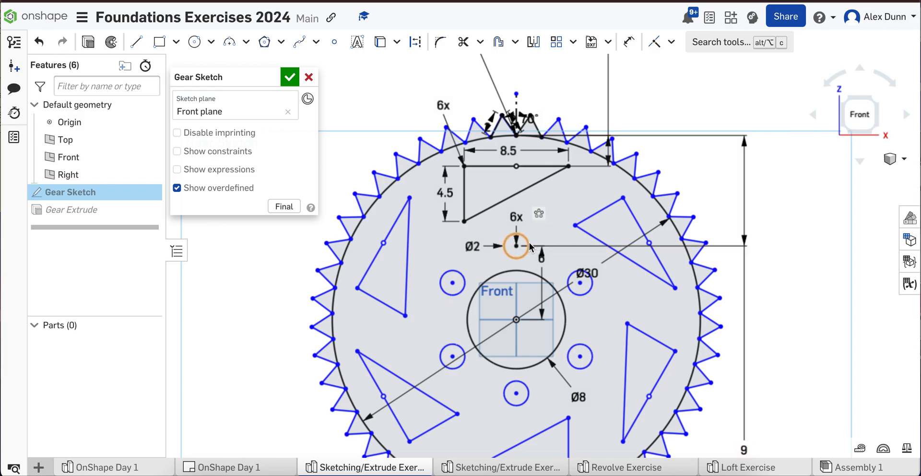
scroll(469, 261, "down", 1)
scroll(470, 261, "down", 1)
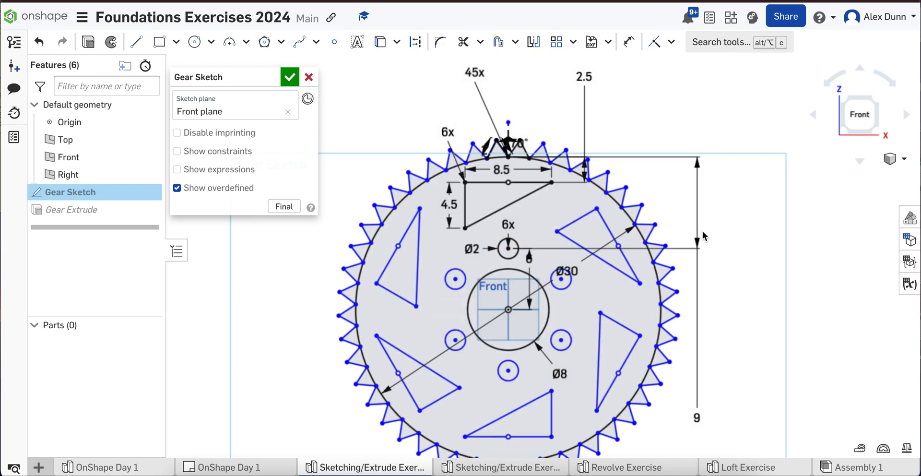
- In the new sketch, add a 2 in diameter circle vertically above the origin, between the centre hole and the outer circle
left_click(527, 470)
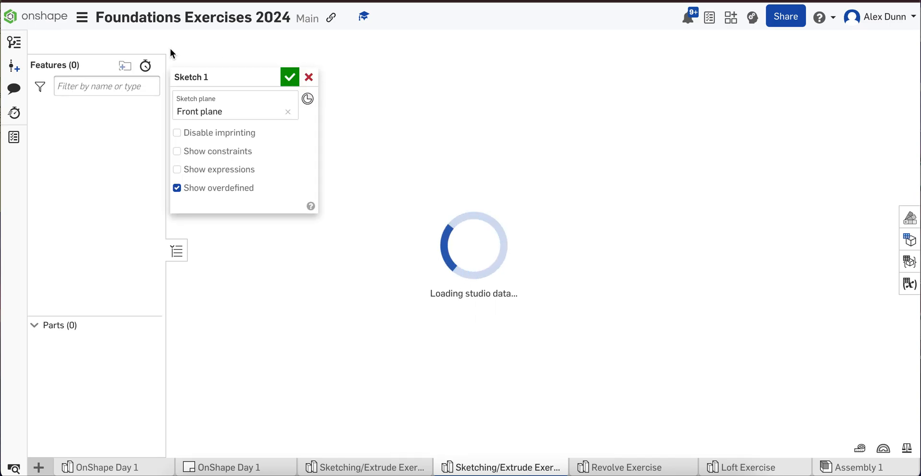
left_click(194, 42)
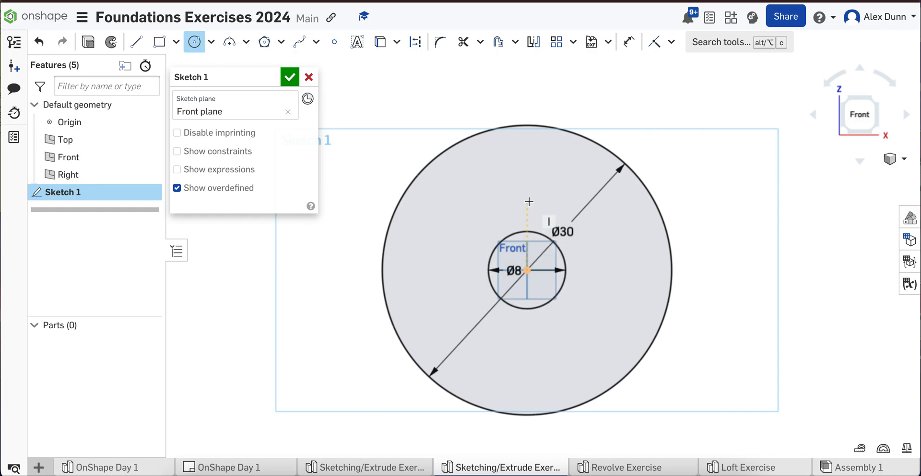
scroll(530, 201, "up", 2)
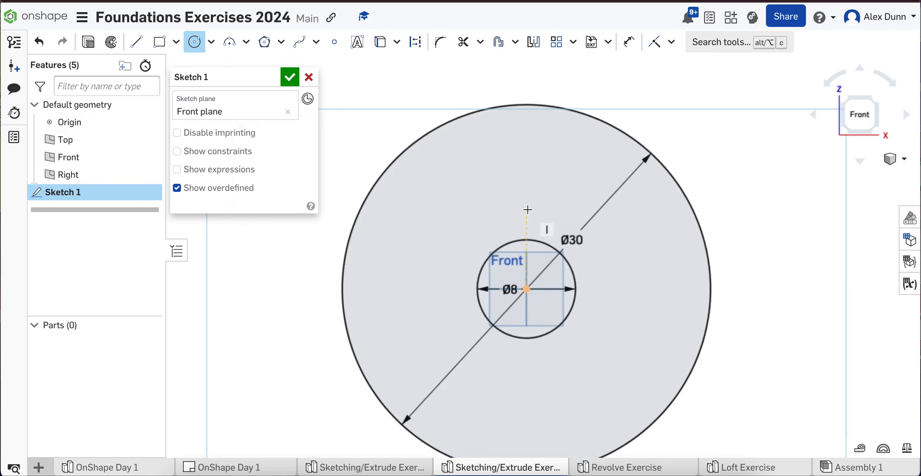
left_click(539, 203)
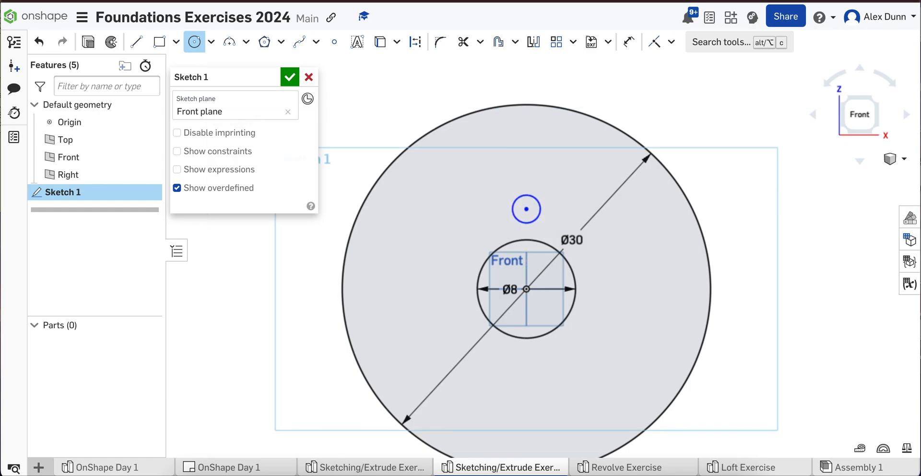
type("2")
key("Return")
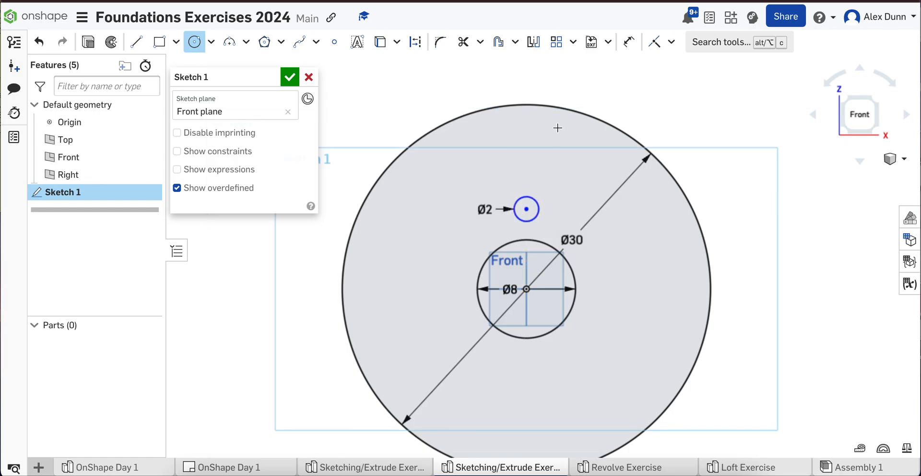
- Dimension the vertical distance from the outer circle's top to the small hole's centre and set it to 9 in
left_click(629, 43)
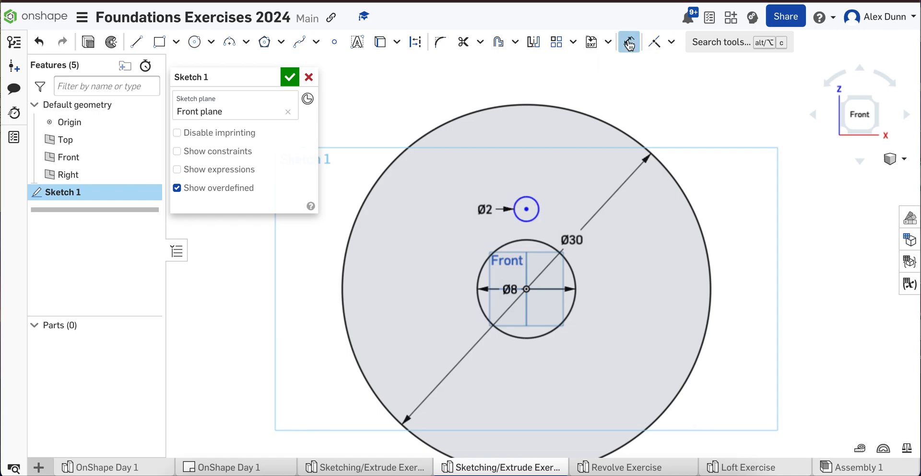
left_click(523, 104)
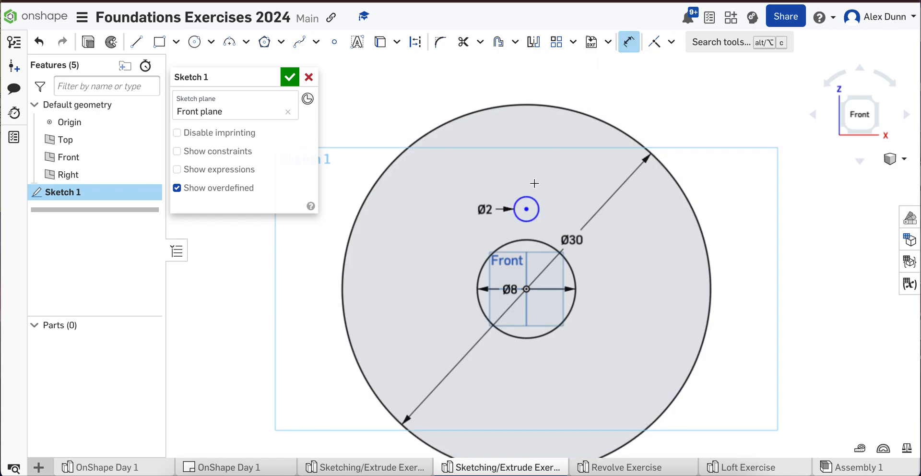
left_click(526, 208)
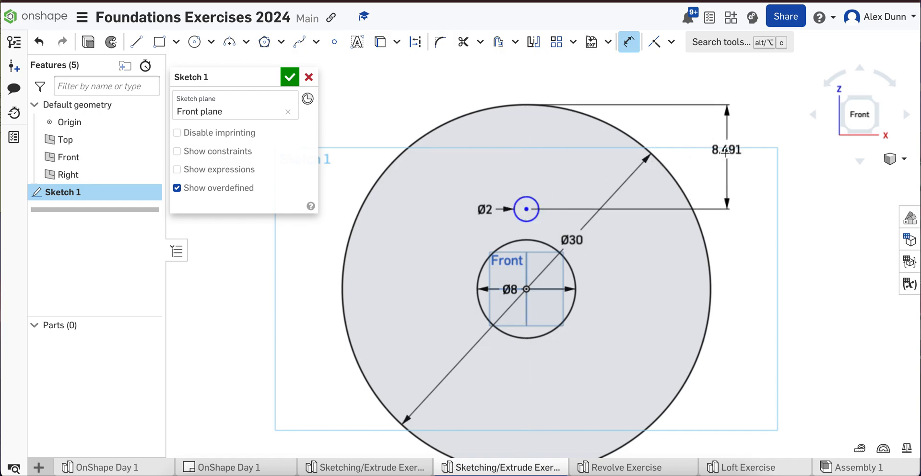
left_click(719, 158)
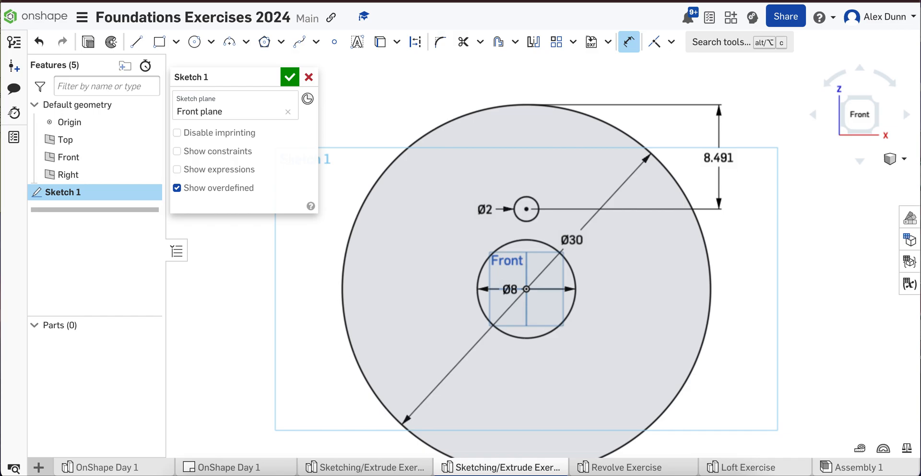
key("Escape")
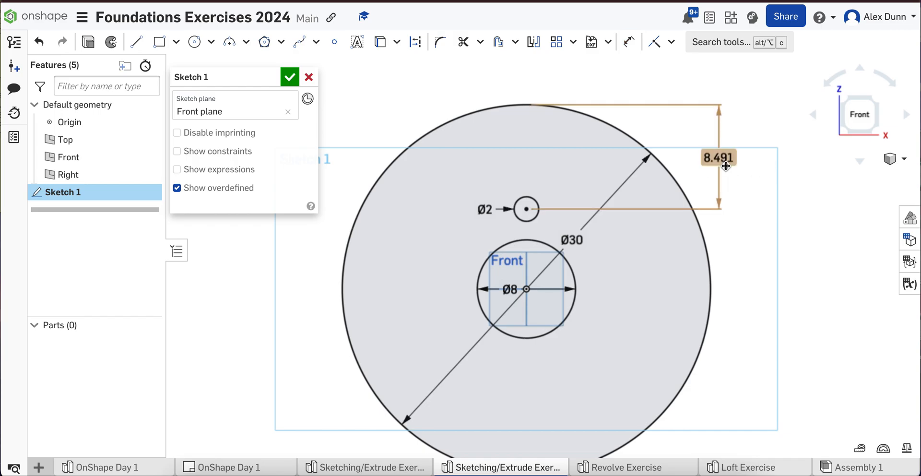
double_click(726, 165)
type("4")
key("Return")
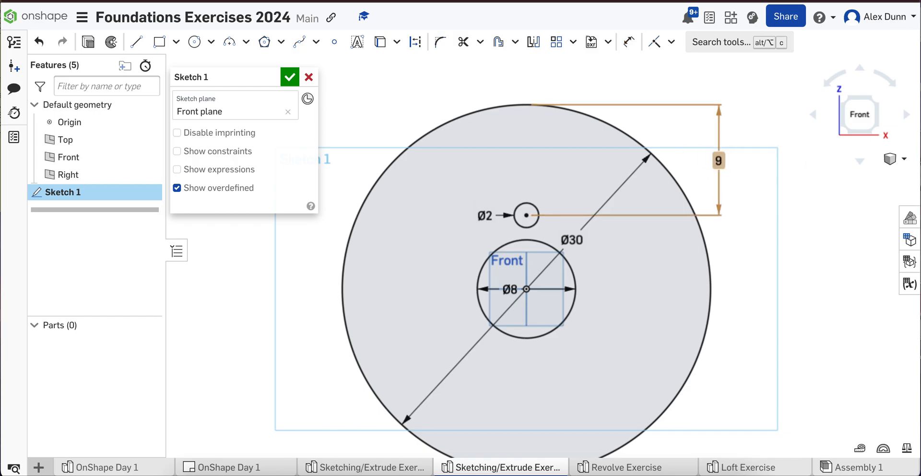
left_click(776, 225)
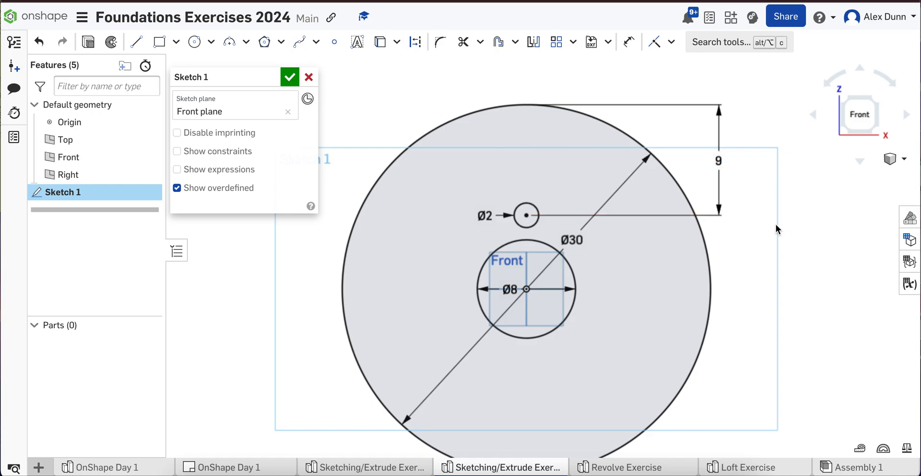
- Create a circular pattern of the 2 in hole around the origin with 6 instances
left_click(574, 43)
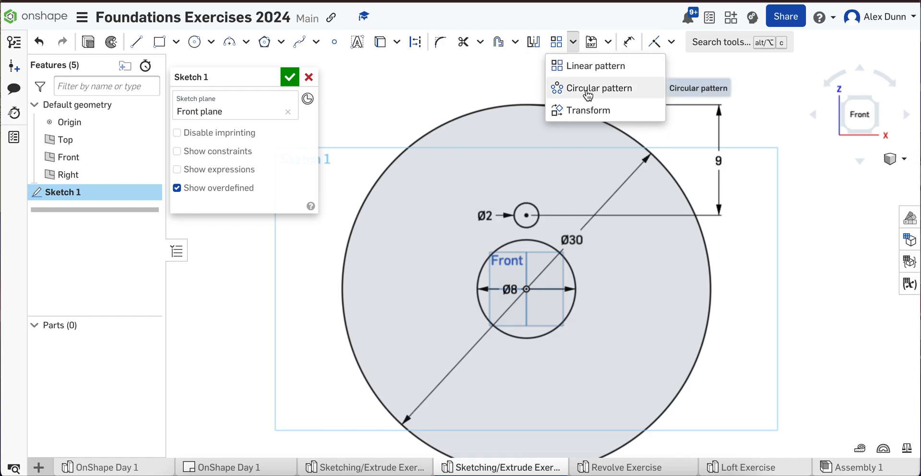
left_click(584, 90)
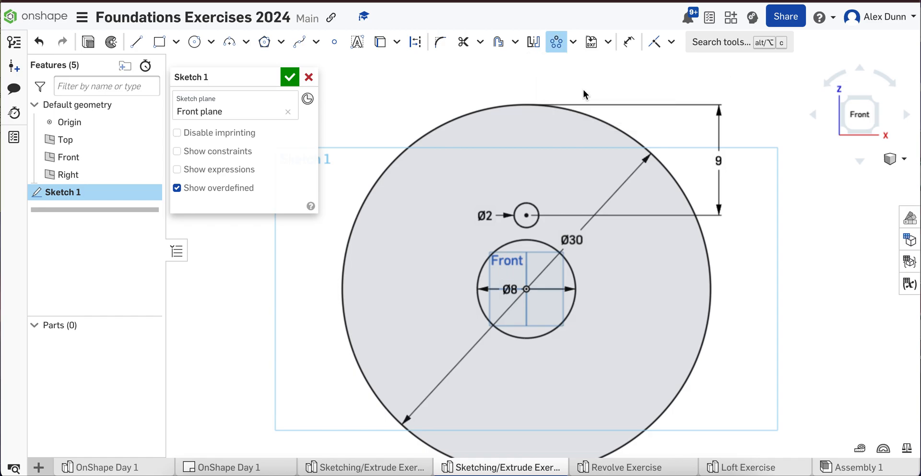
left_click(533, 225)
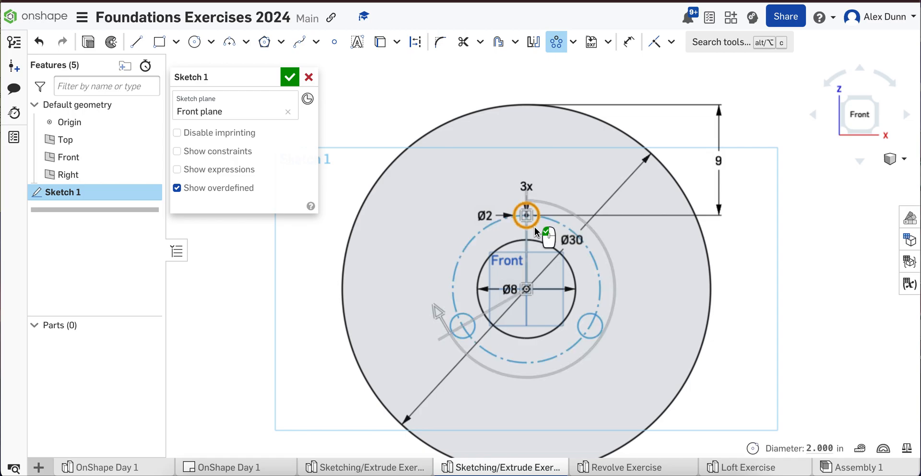
left_click_drag(526, 186, 547, 150)
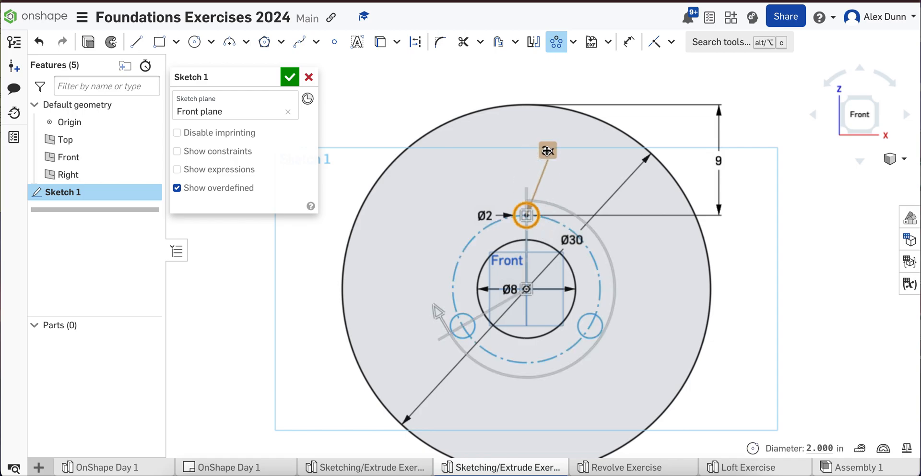
left_click(547, 151)
type("6")
key("Return")
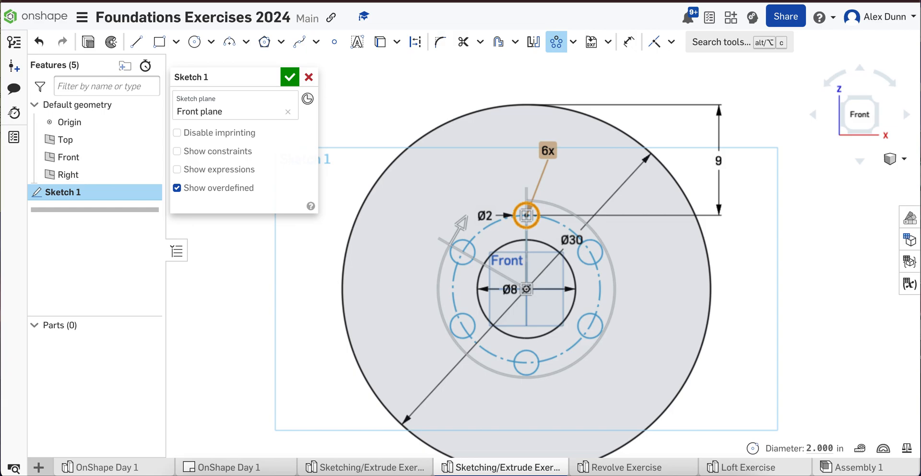
left_click(753, 268)
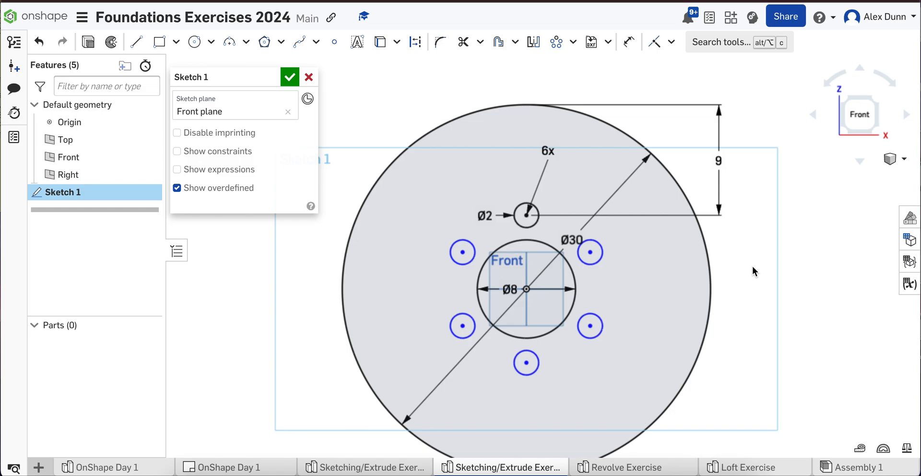
- Examine the dimensions of the triangular cutout above the small hole in the finished gear's sketch
left_click(377, 465)
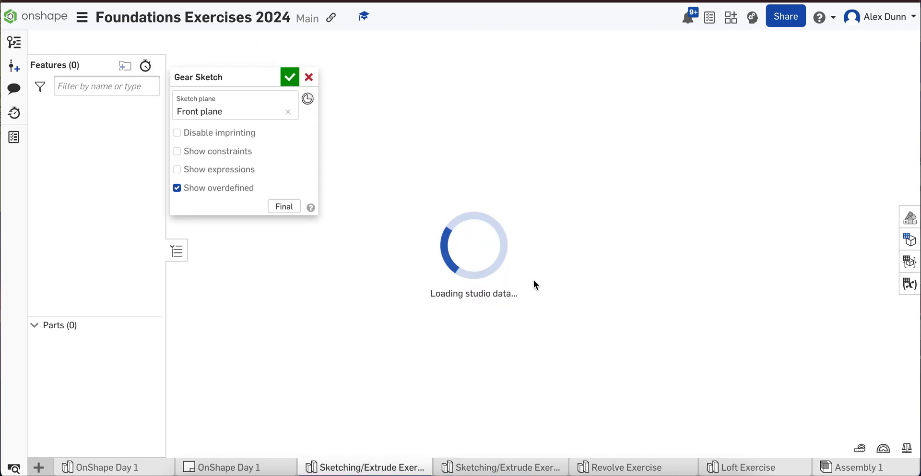
scroll(545, 243, "up", 2)
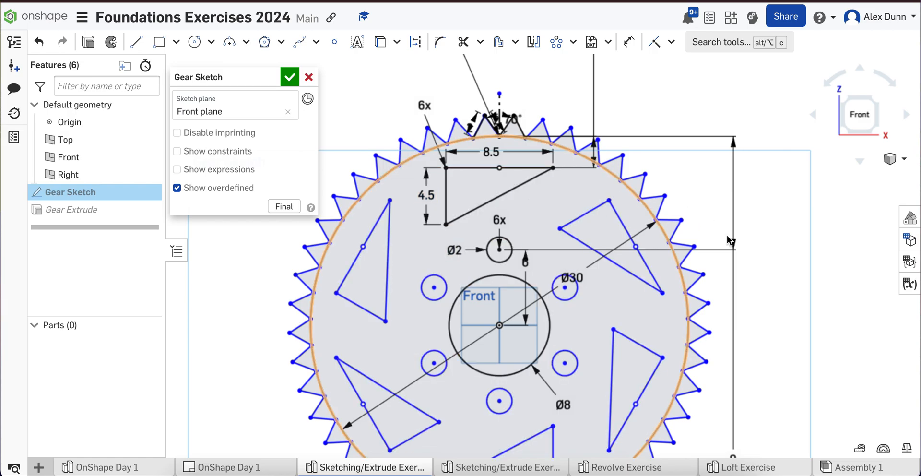
scroll(858, 222, "down", 1)
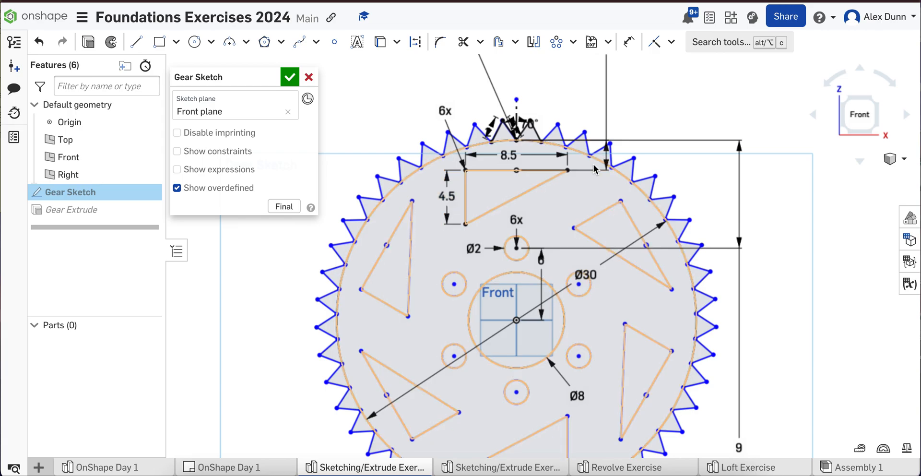
- Back in the new Part Studio's sketch, draw a 4.5 in vertical line above the small hole, near the outer circle
left_click(474, 467)
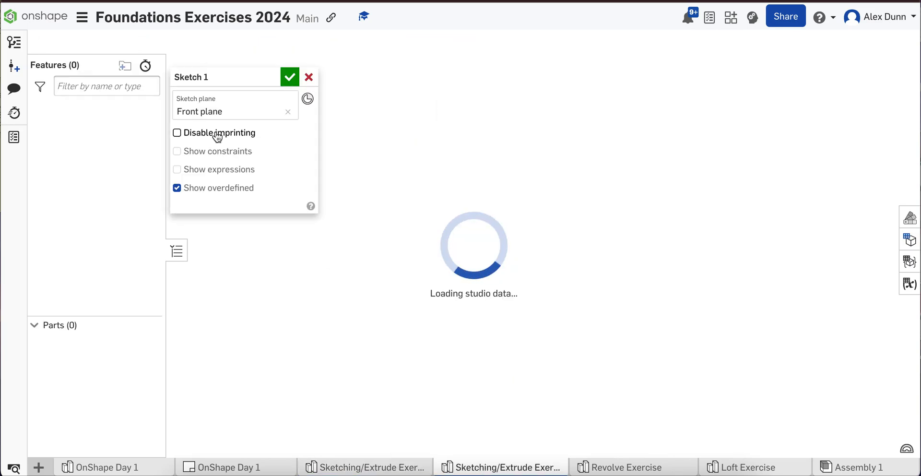
left_click(136, 42)
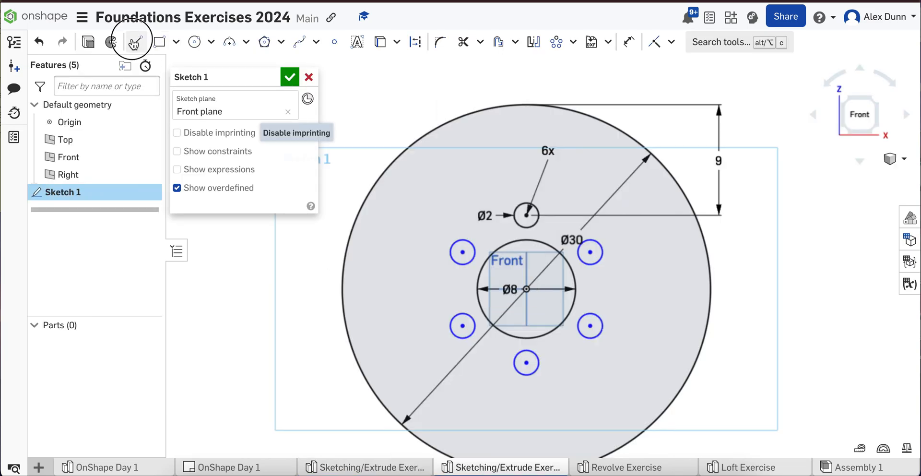
left_click(486, 129)
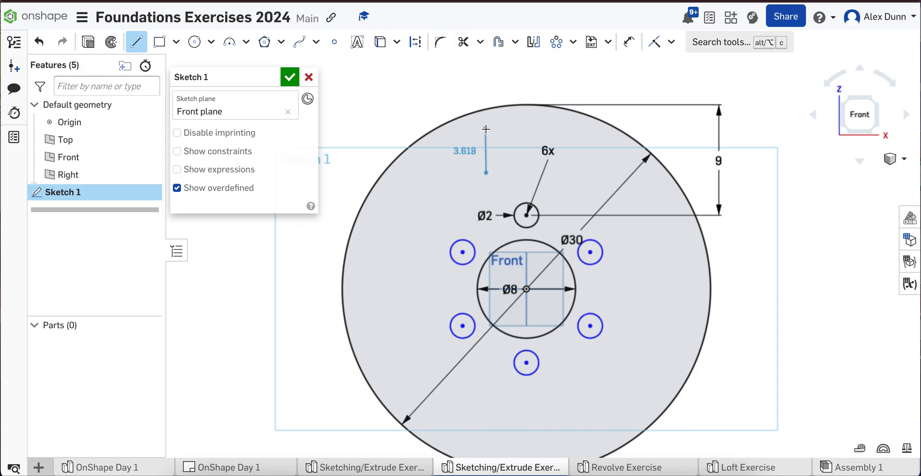
left_click(486, 129)
type("4")
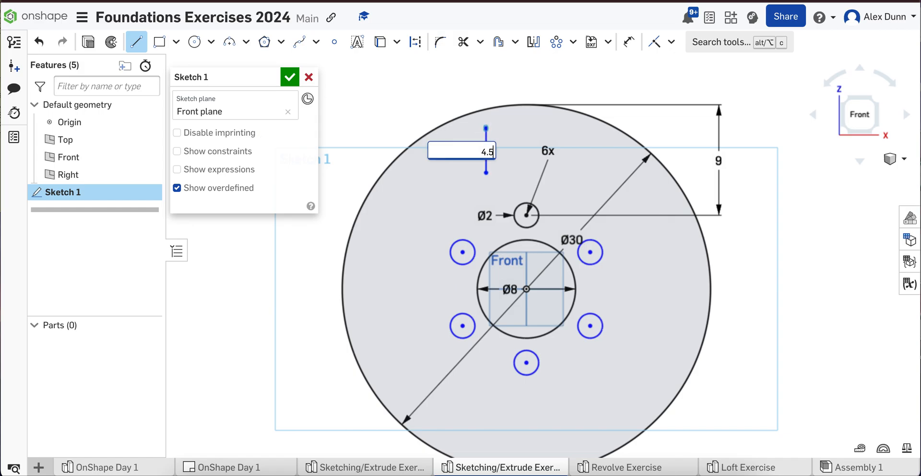
type(".5")
key("Return")
- Draw an 8.5 in horizontal line to the right from the upper end of the vertical line
left_click(558, 118)
key("Return")
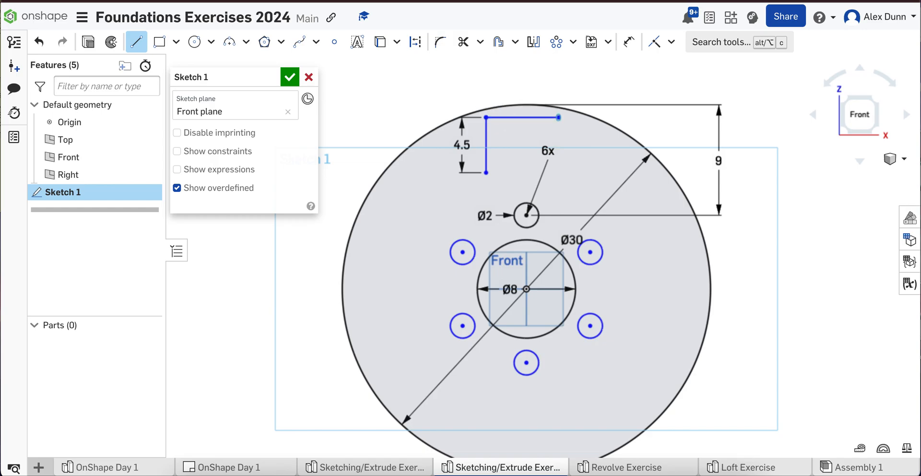
key("t")
left_click(590, 118)
key("Escape")
key("grave")
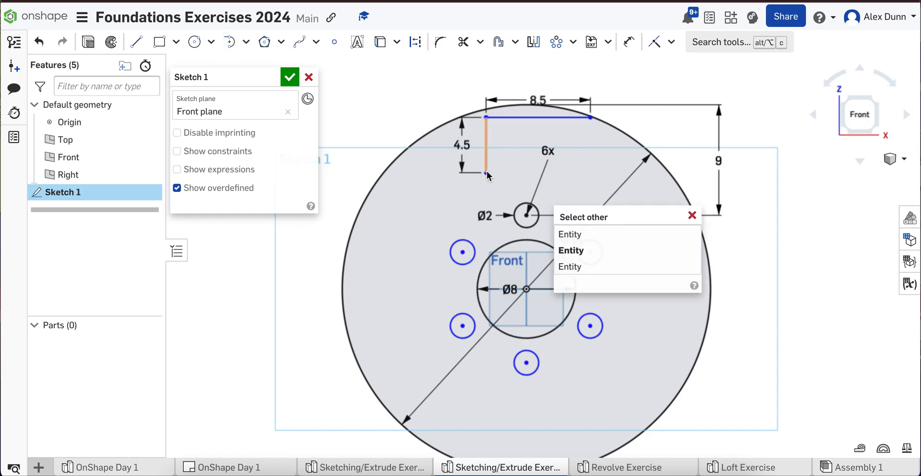
- Close the triangle with a line from the vertical line's lower end to the horizontal line's right end
key("l")
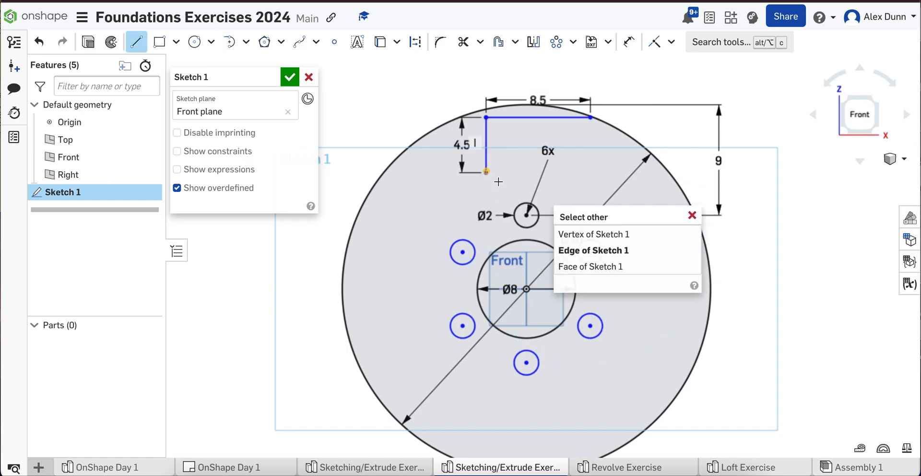
left_click(693, 215)
left_click(486, 173)
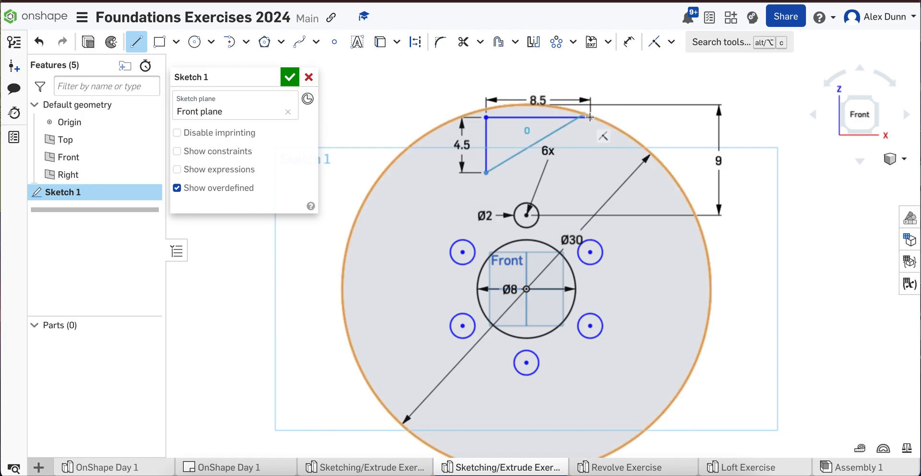
left_click(590, 118)
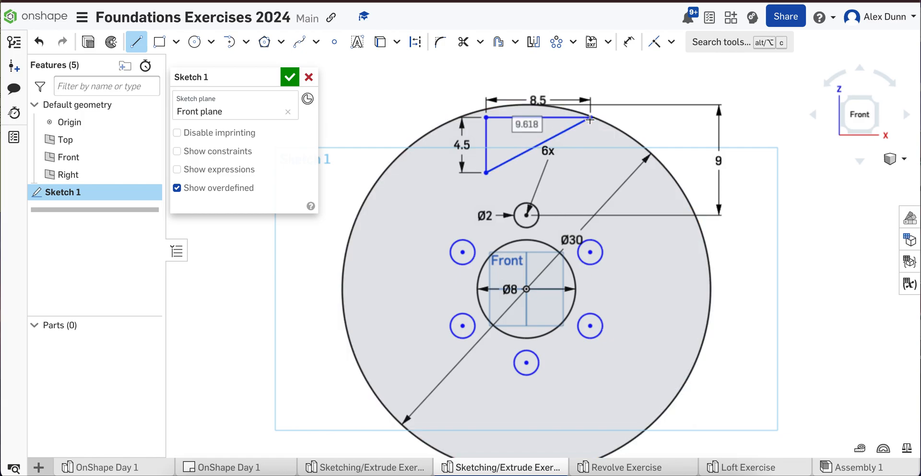
key("Escape")
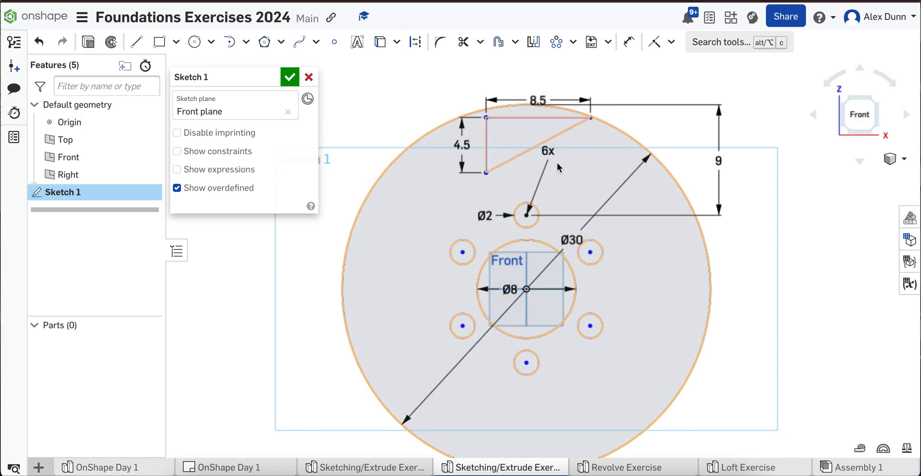
- Following the finished gear's sketch, add a sketch point at the midpoint of the new triangle's horizontal edge
left_click(351, 468)
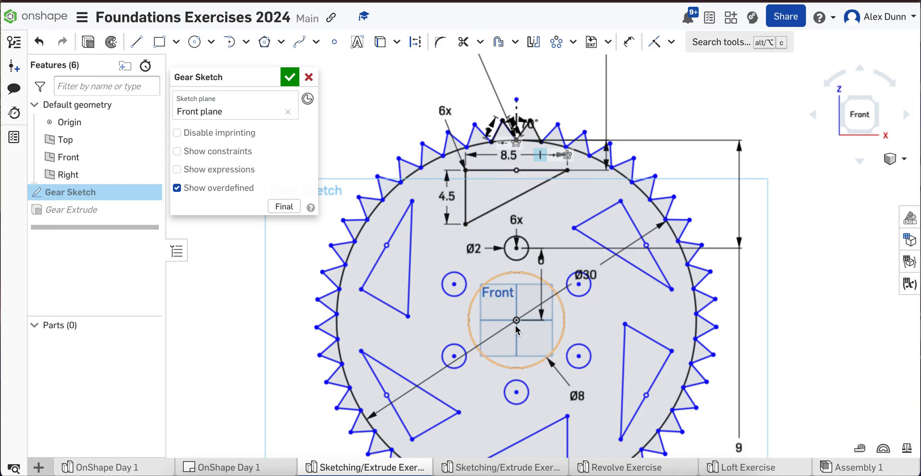
left_click(483, 468)
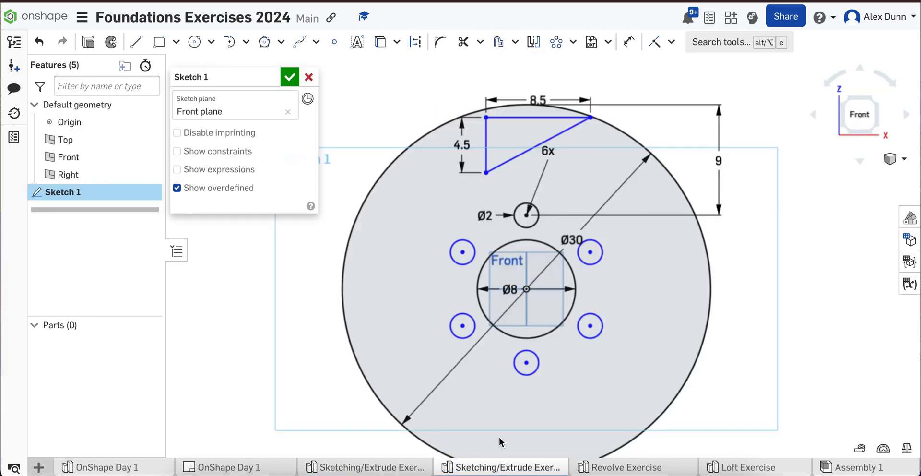
left_click(761, 43)
type("po")
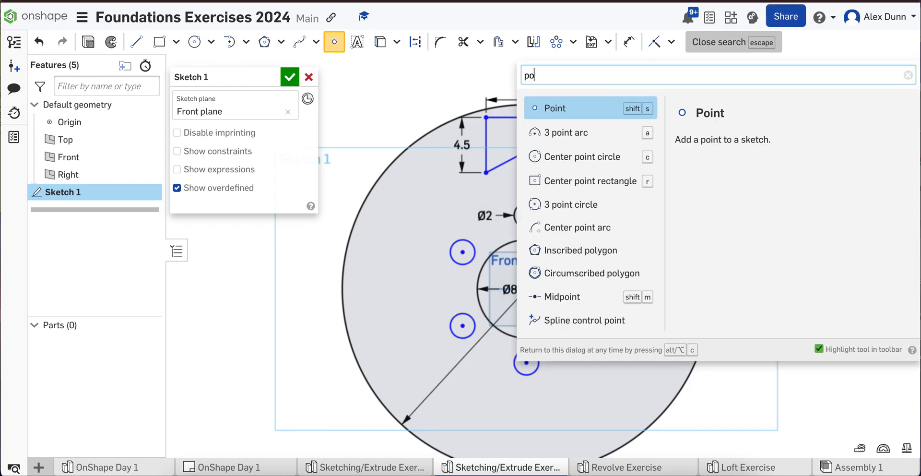
left_click(603, 108)
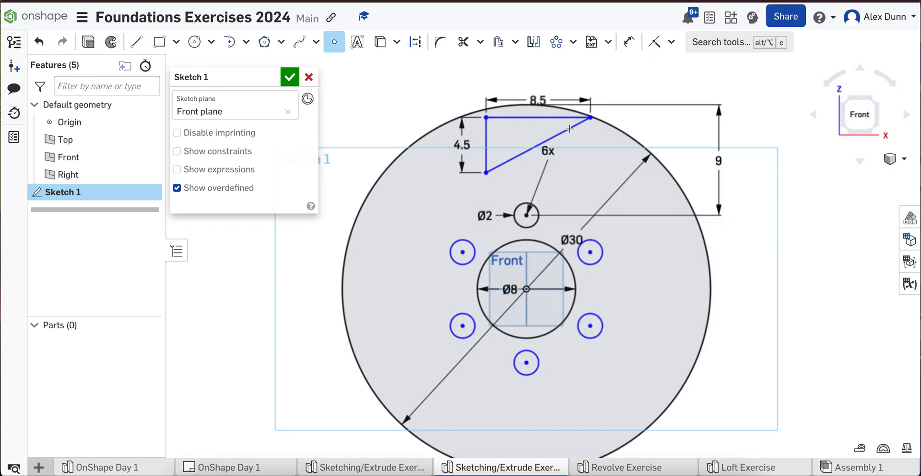
scroll(537, 110, "up", 5)
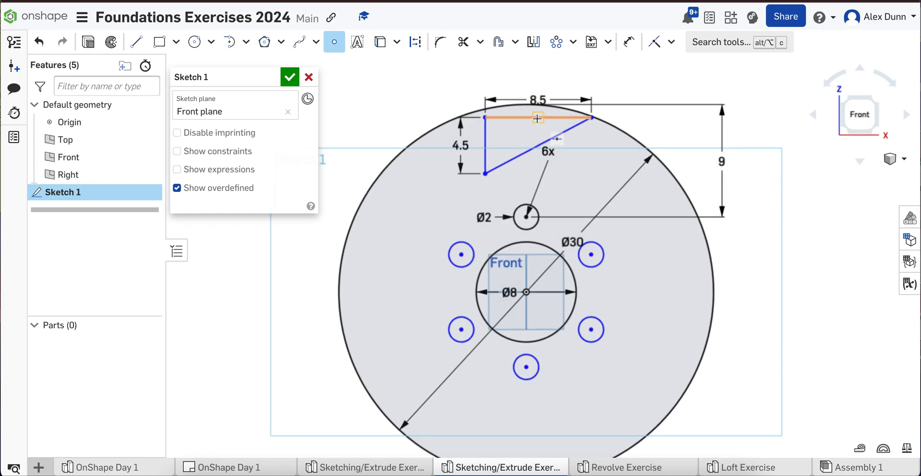
scroll(536, 117, "up", 1)
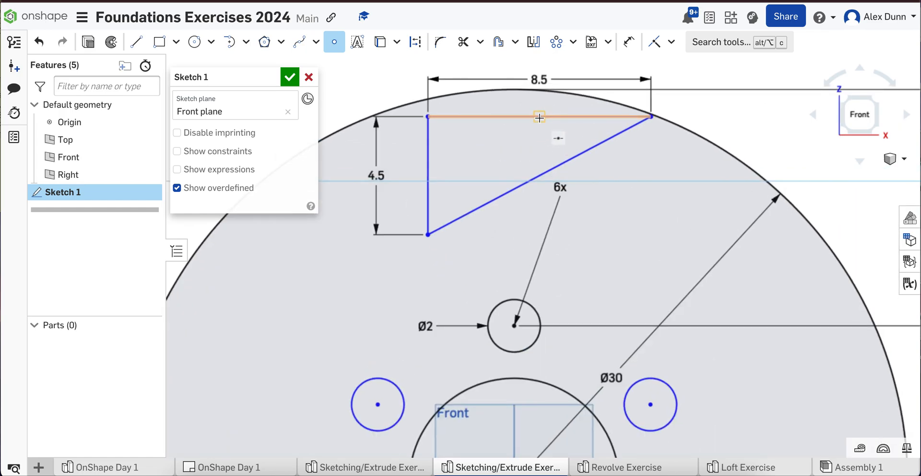
left_click(540, 118)
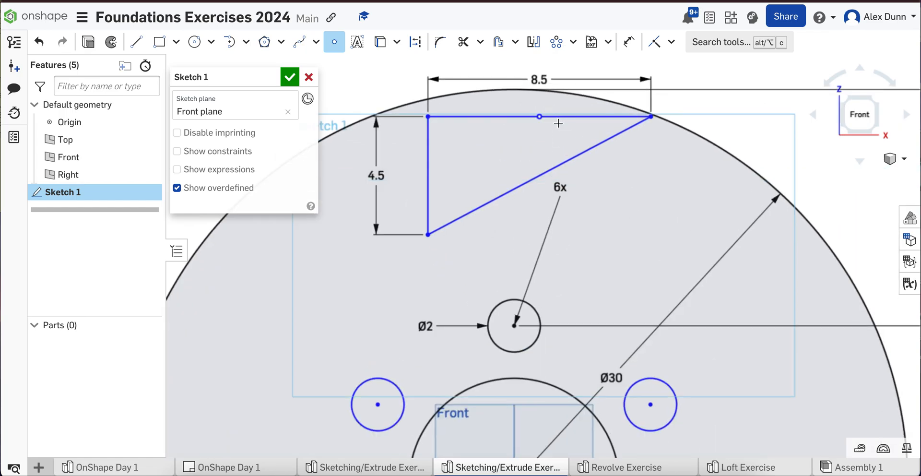
key("Escape")
scroll(494, 205, "down", 4)
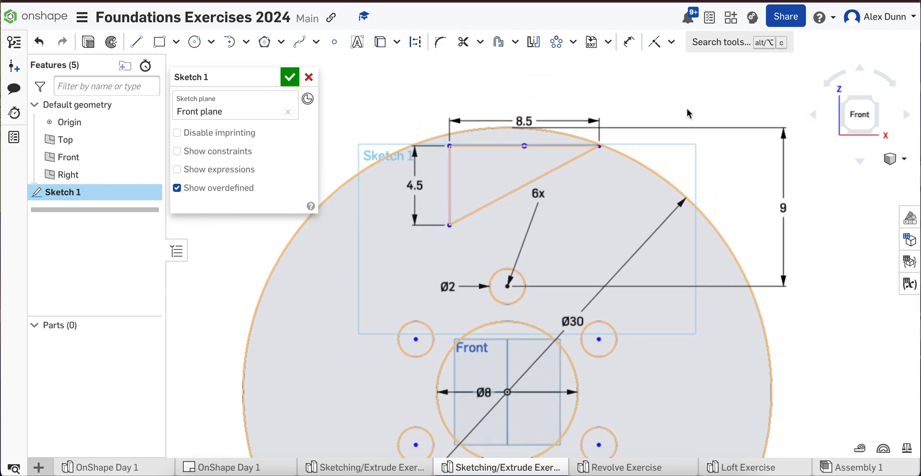
- Try to align the midpoint of the triangle's horizontal edge vertically with the origin, and undo the attempt
left_click(672, 43)
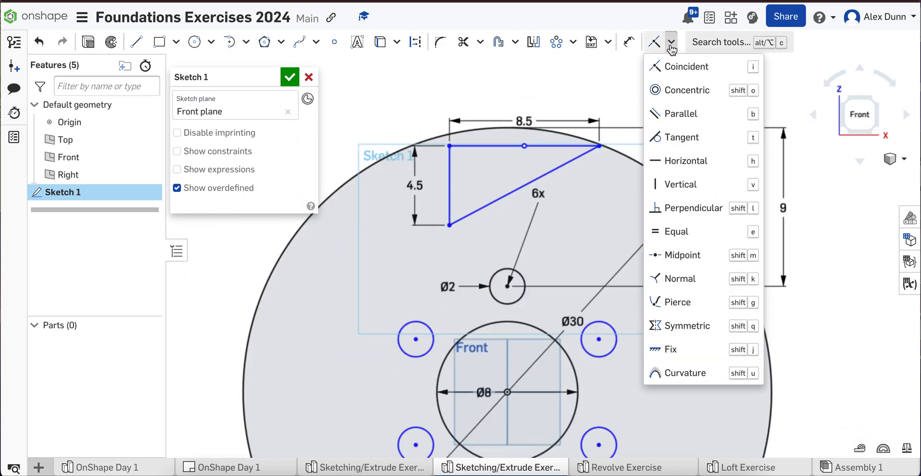
left_click(707, 186)
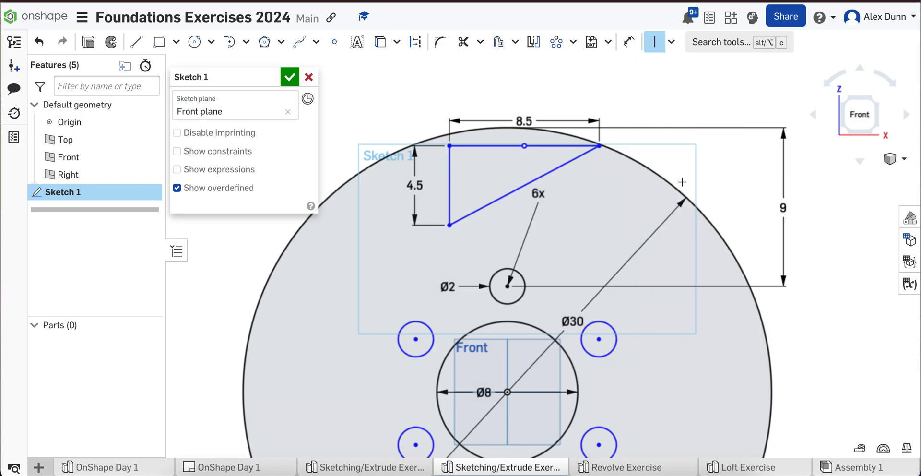
left_click(523, 146)
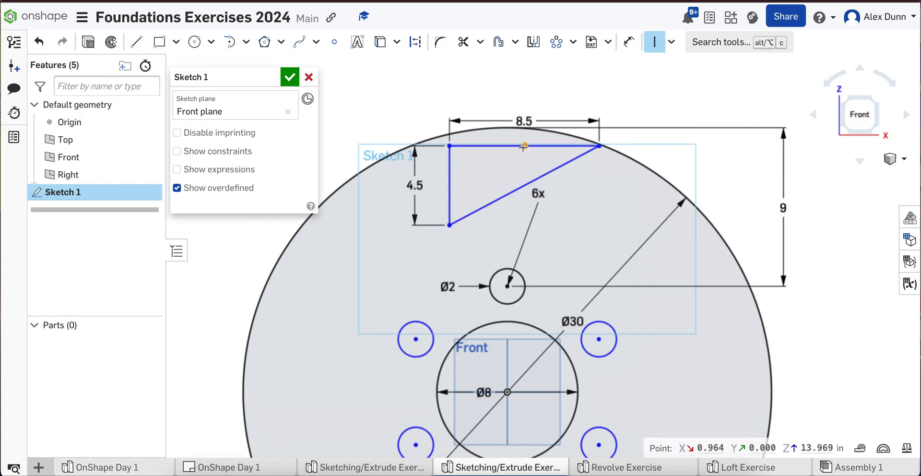
left_click(508, 393)
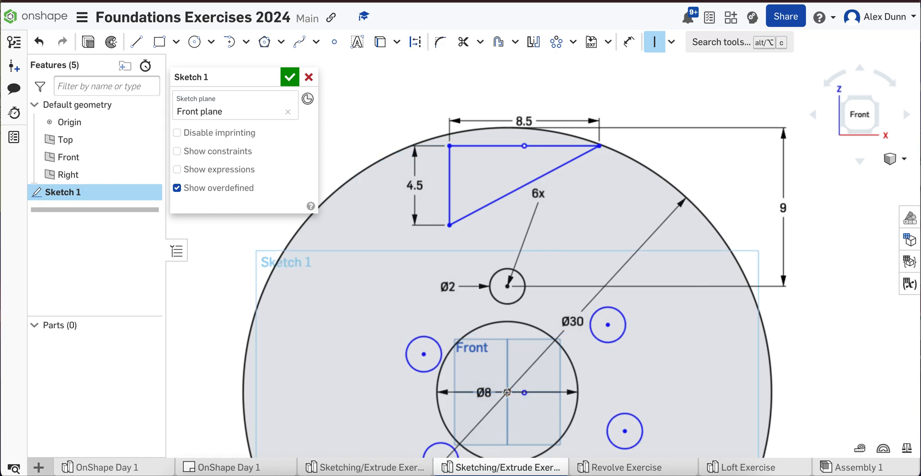
key("super+z")
- Apply a Vertical constraint between the midpoint of the triangle's horizontal edge and the center of the 2 in hole below it
scroll(501, 250, "down", 1)
scroll(608, 114, "up", 1)
left_click(654, 41)
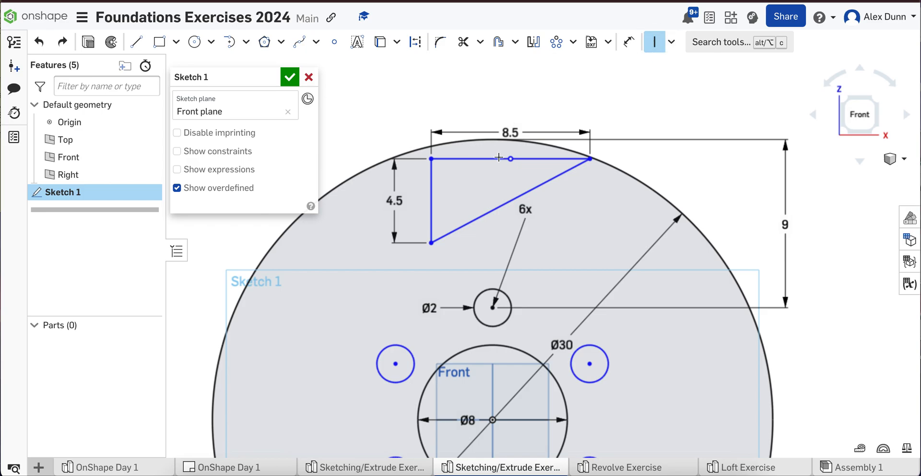
left_click(507, 164)
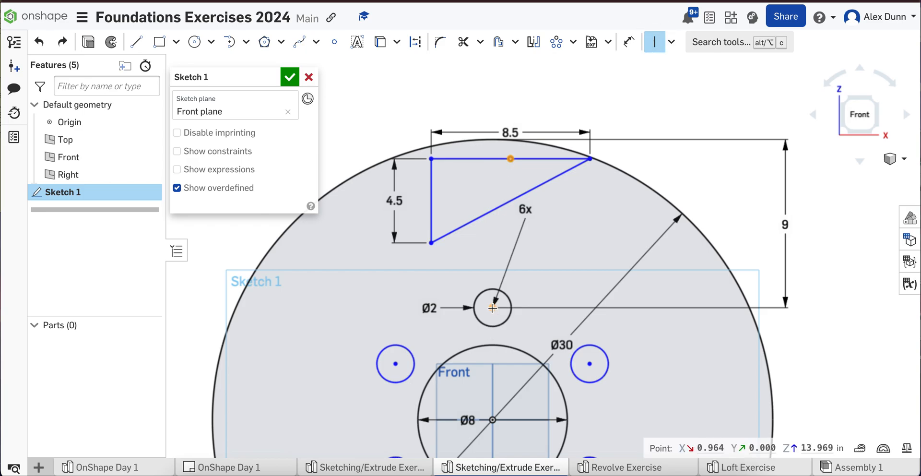
left_click(493, 307)
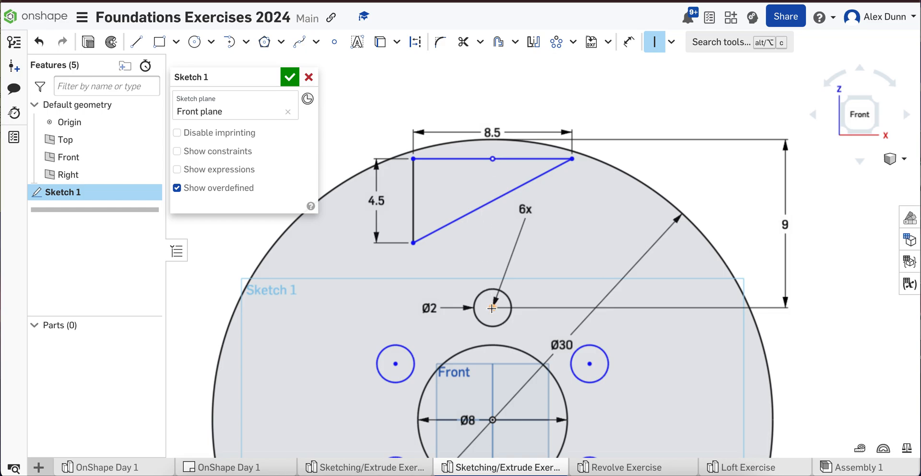
- In the finished gear's sketch, check the dimension from the outer circle to the triangle's horizontal edge, repositioning its label for readability
left_click(372, 473)
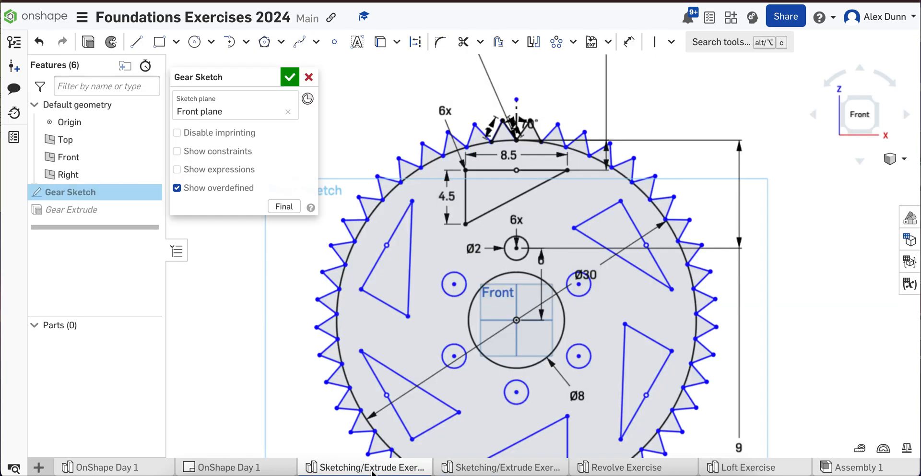
scroll(571, 332, "down", 3)
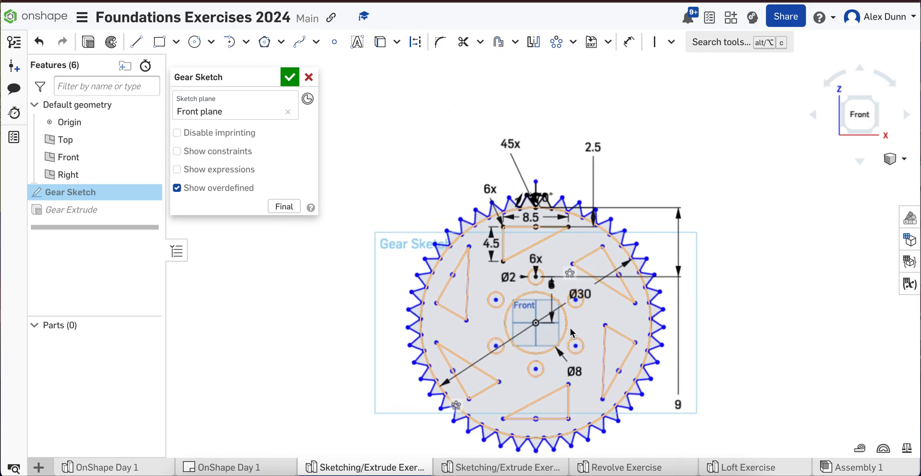
scroll(571, 332, "up", 3)
left_click_drag(606, 74, 605, 98)
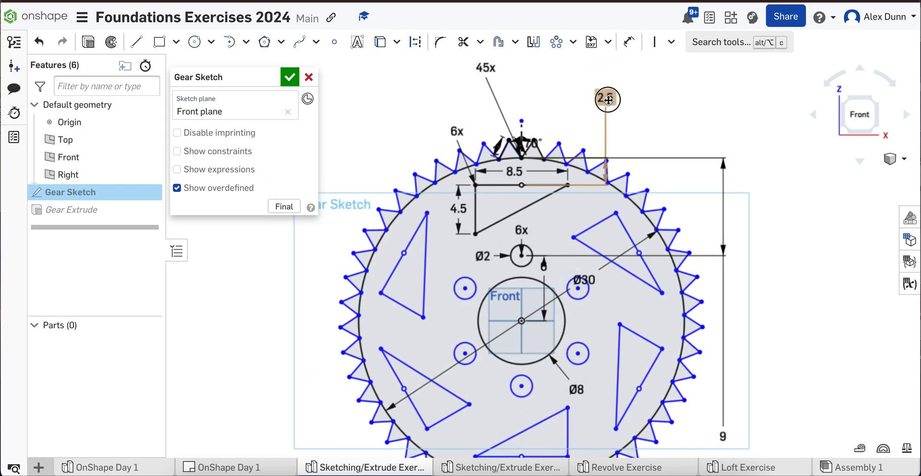
- Back in the new Part Studio's sketch, dimension the distance from the outer circle to the triangle's horizontal edge as 2.5 in
left_click(472, 470)
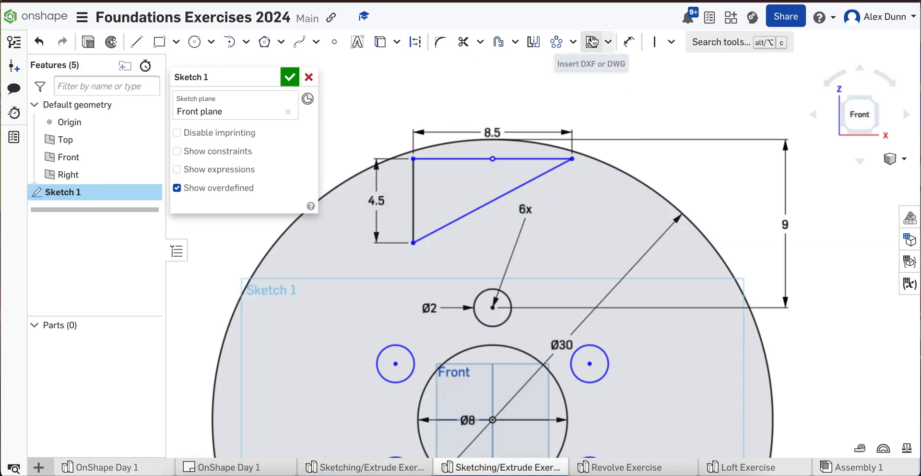
left_click(630, 42)
left_click(490, 139)
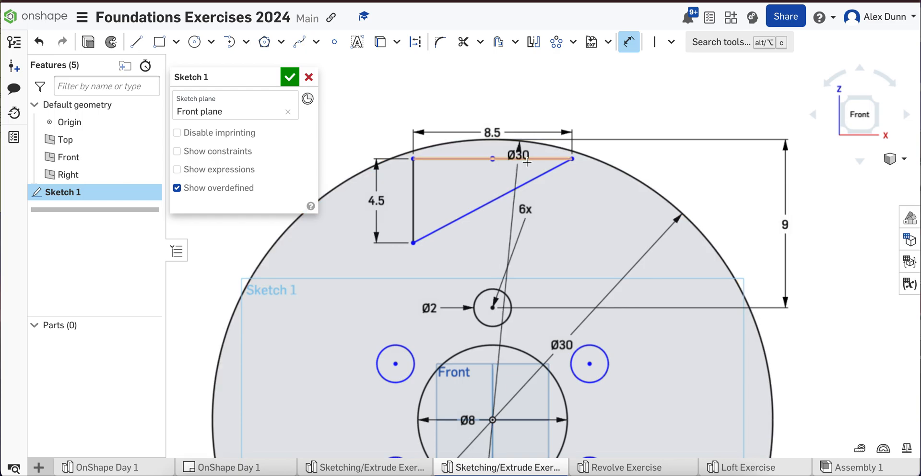
left_click(530, 158)
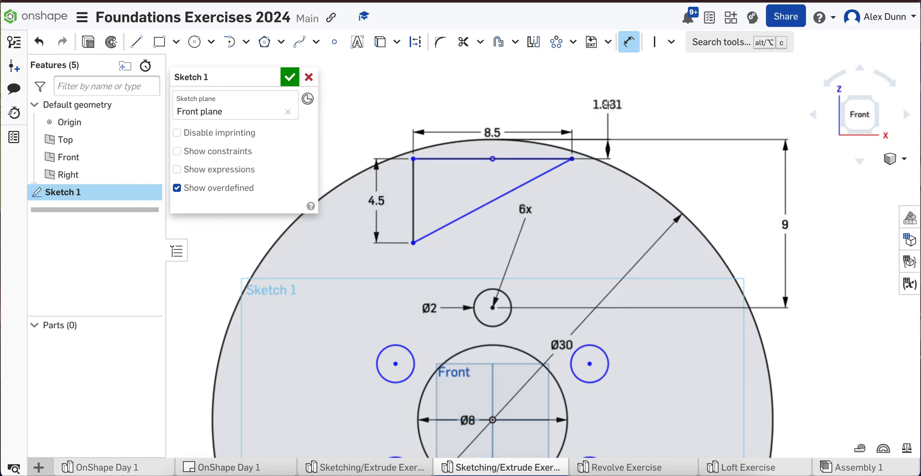
left_click(608, 103)
type("2")
key("Return")
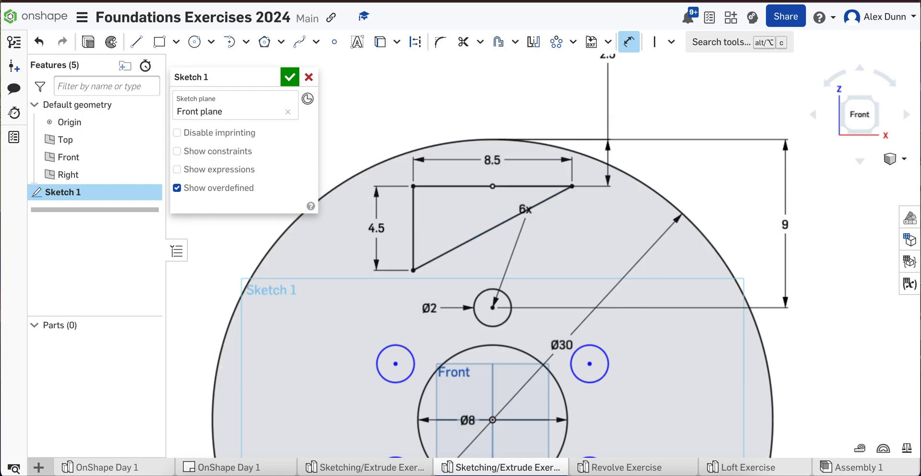
- Create a circular sketch pattern of the whole triangle around the origin with 6 instances
scroll(618, 165, "down", 5)
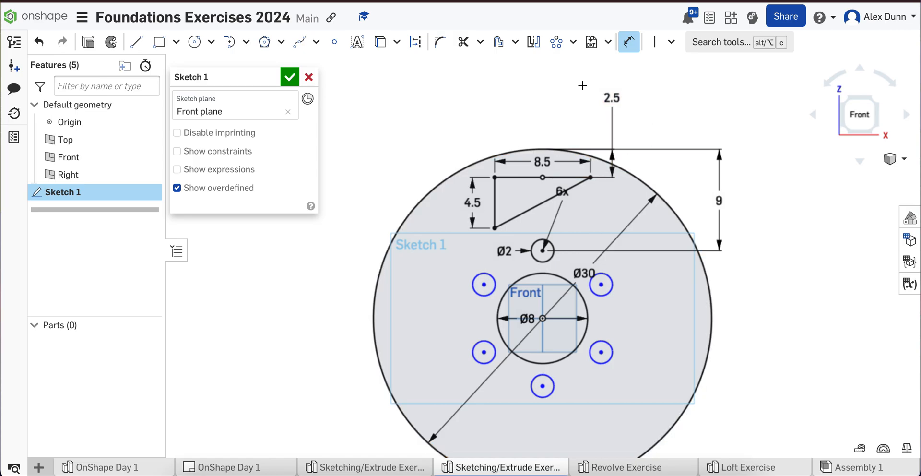
left_click(555, 48)
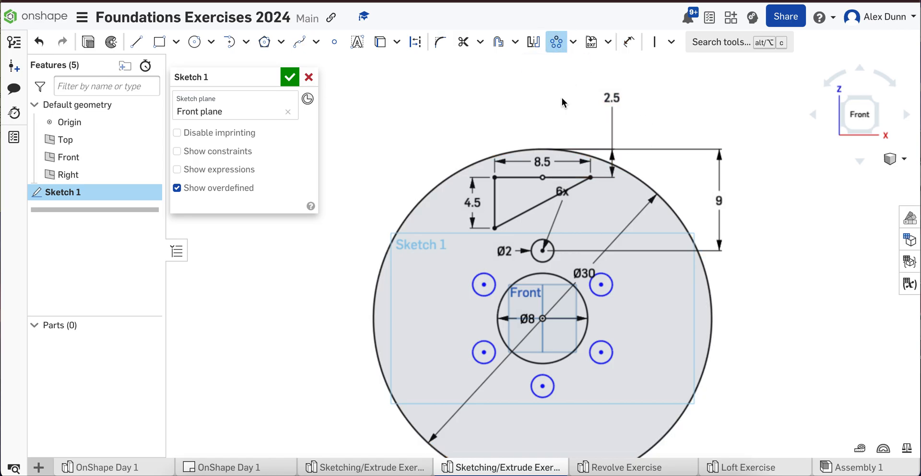
mouse_move(524, 178)
left_mouse_down()
mouse_move(577, 214)
mouse_move(608, 218)
mouse_move(613, 232)
left_mouse_up()
left_click(540, 199)
left_click(496, 201)
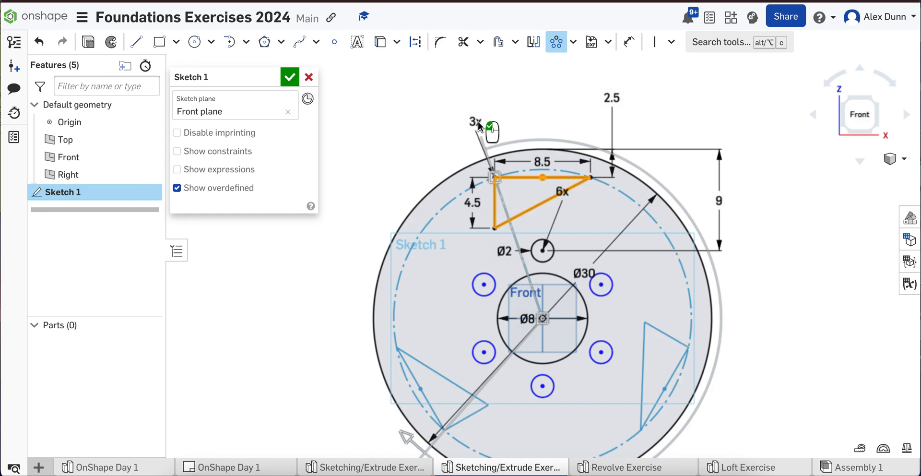
left_click_drag(470, 119, 402, 123)
double_click(401, 122)
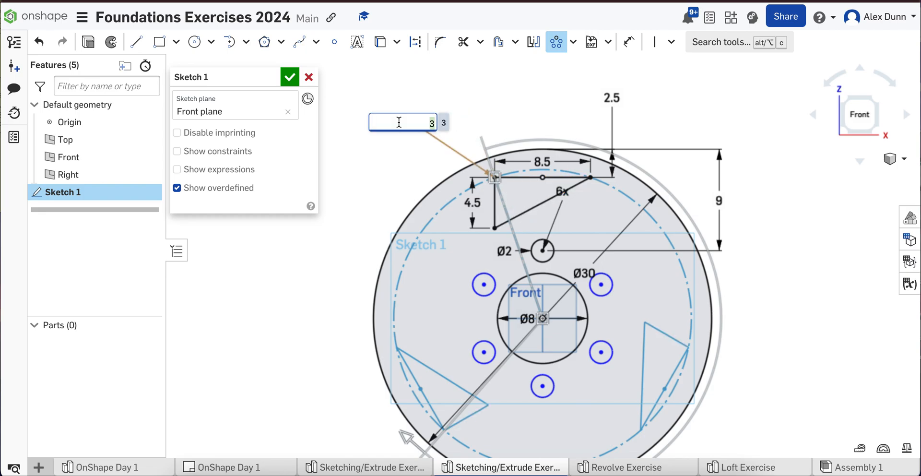
type("6")
key("Return")
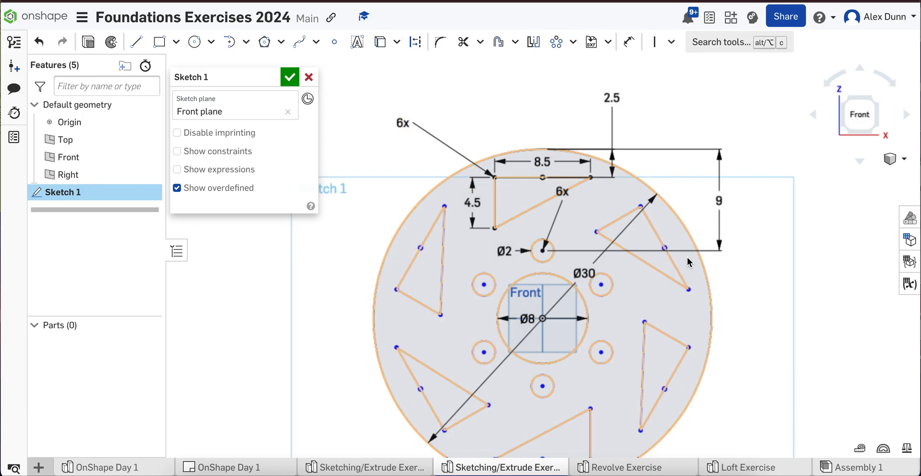
scroll(687, 257, "down", 2)
scroll(712, 422, "up", 2)
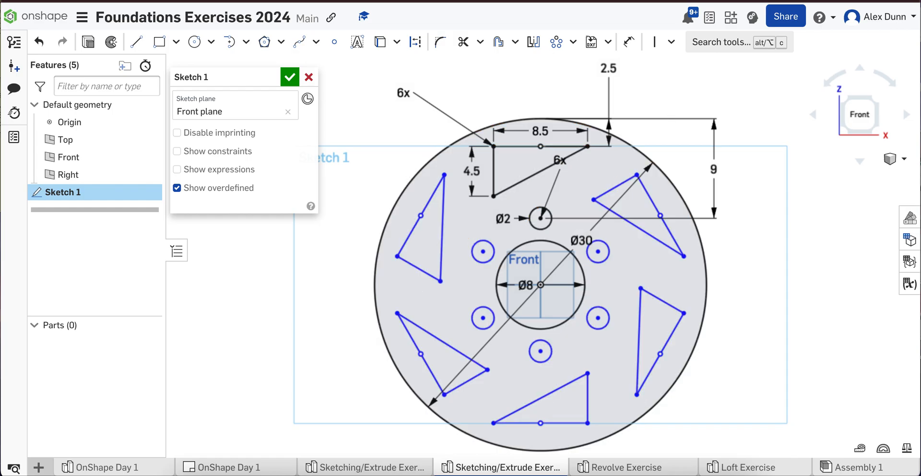
- Following the finished gear's sketch, draw a 4 in vertical construction line upward from the top of the new sketch's outer circle
left_click(371, 468)
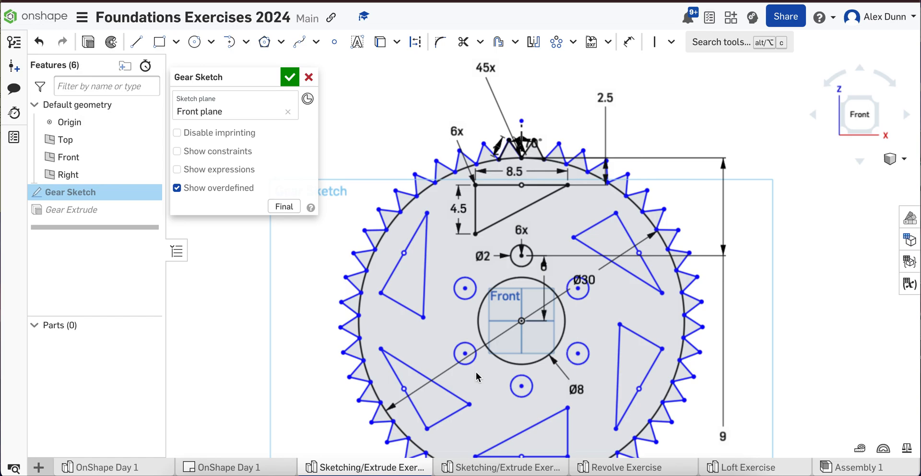
scroll(548, 148, "up", 3)
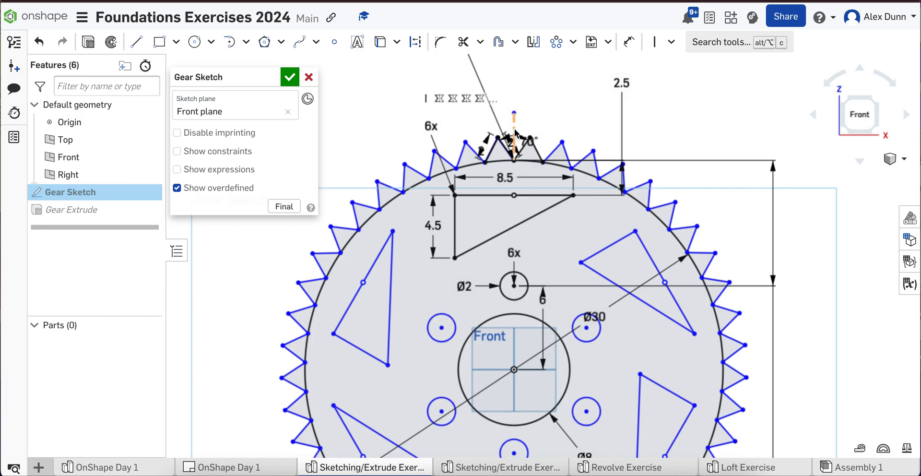
left_click(522, 469)
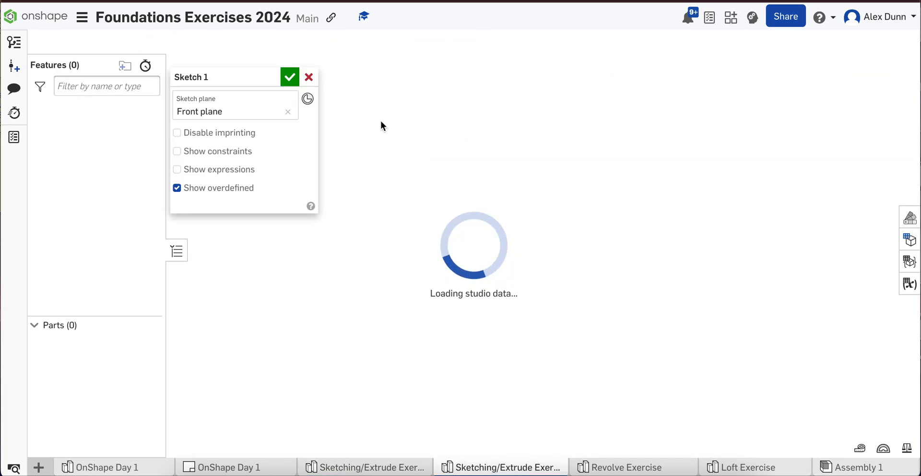
left_click(137, 42)
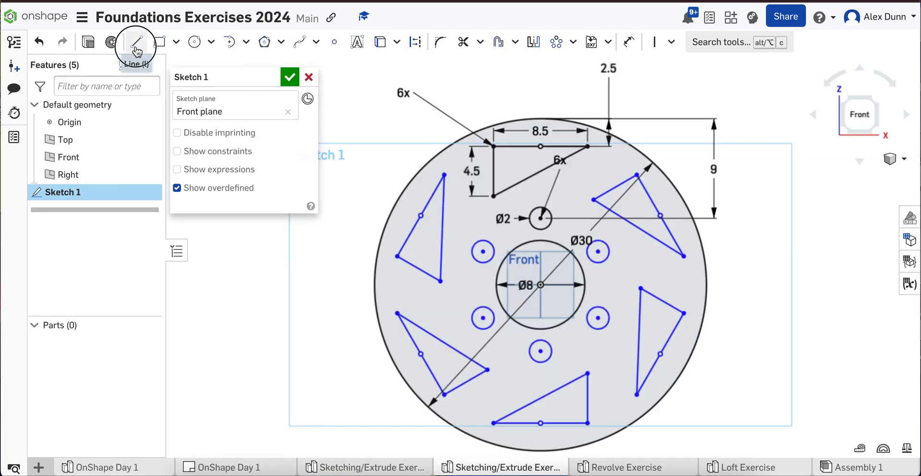
left_click(416, 42)
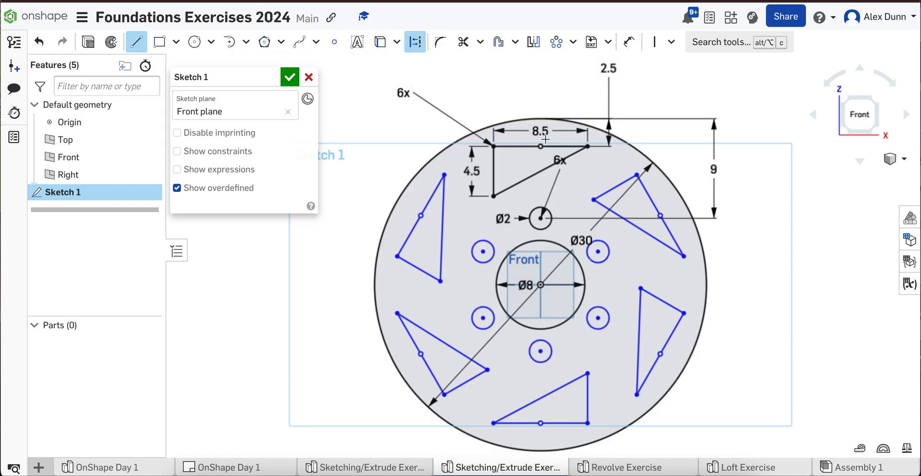
left_click(540, 285)
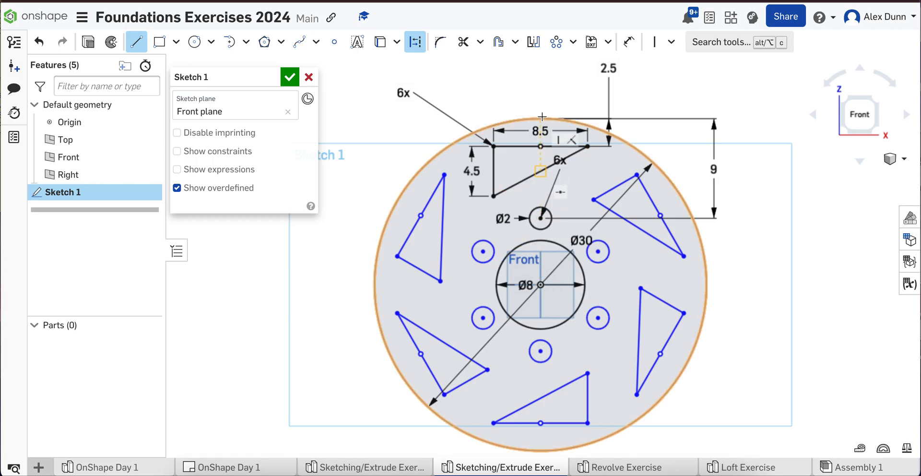
left_click(541, 67)
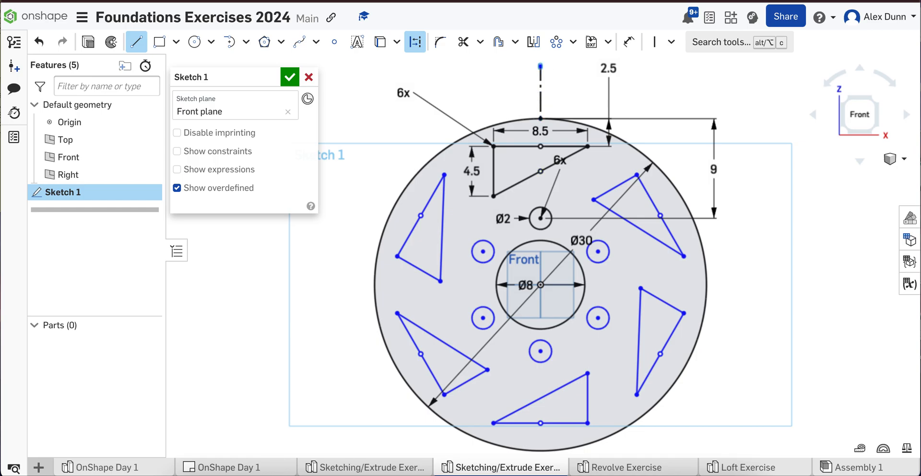
key("Escape")
left_click_drag(518, 96, 562, 60)
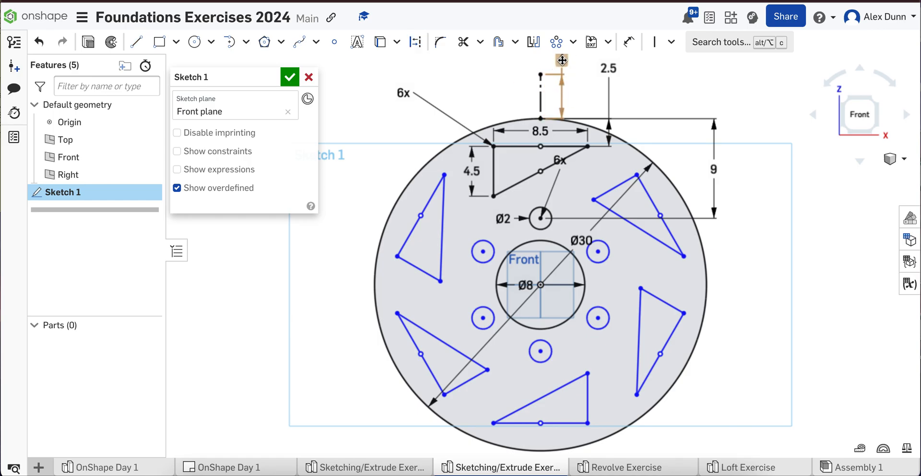
- In the finished gear's sketch, examine the side lengths and angle of the teeth beside the construction line, separating the overlapping dimension labels
left_click(409, 468)
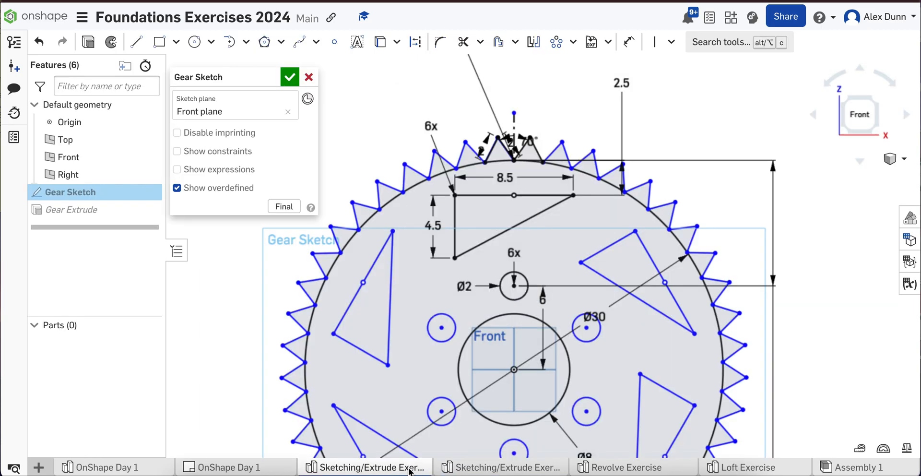
scroll(484, 330, "down", 2)
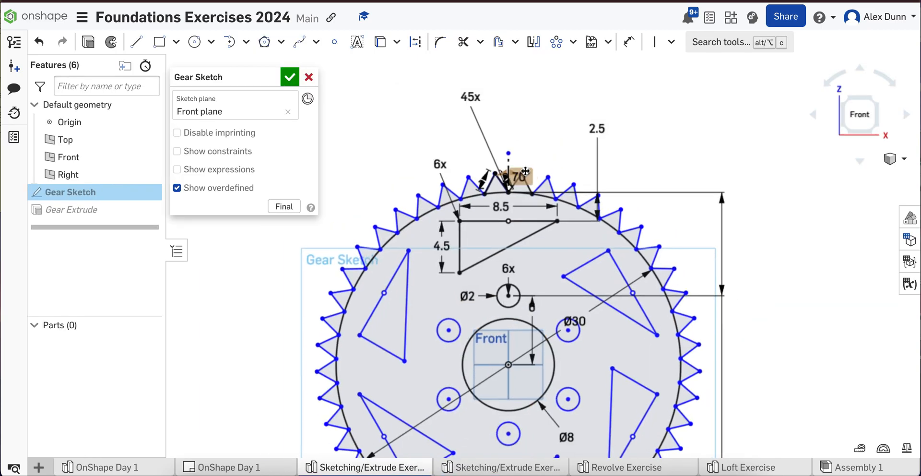
scroll(525, 172, "up", 3)
scroll(525, 172, "up", 3)
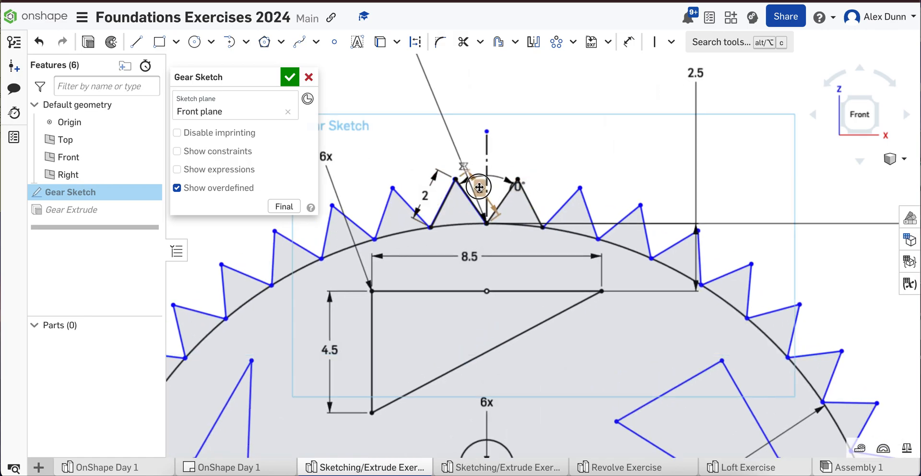
left_click_drag(478, 182, 503, 160)
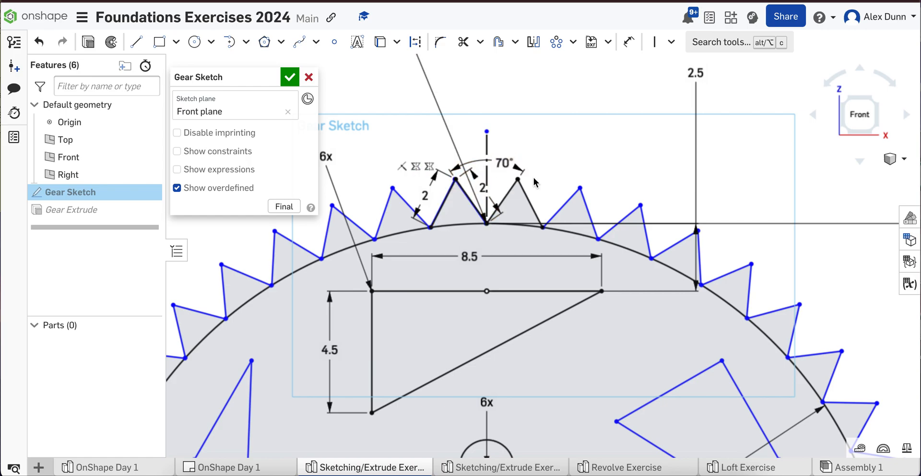
scroll(533, 177, "down", 2)
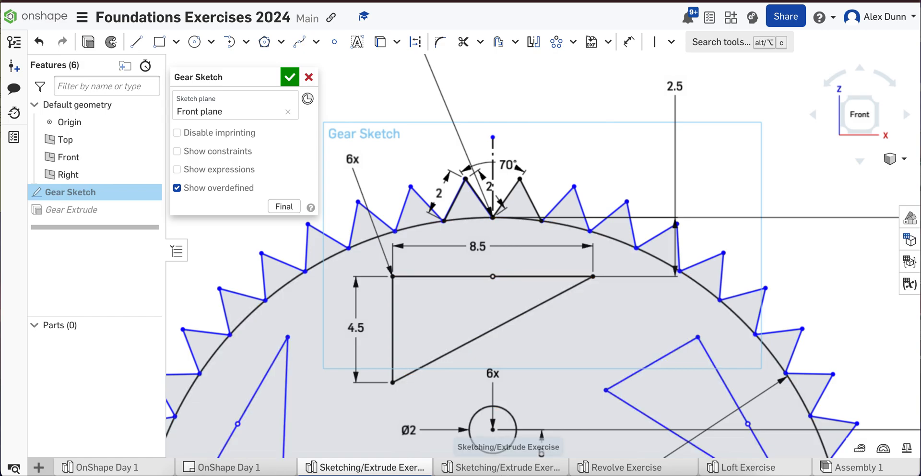
- Back in the new gear sketch, draw a two-sided tooth left of the construction line, from the outer circle to the line's base point
left_click(503, 468)
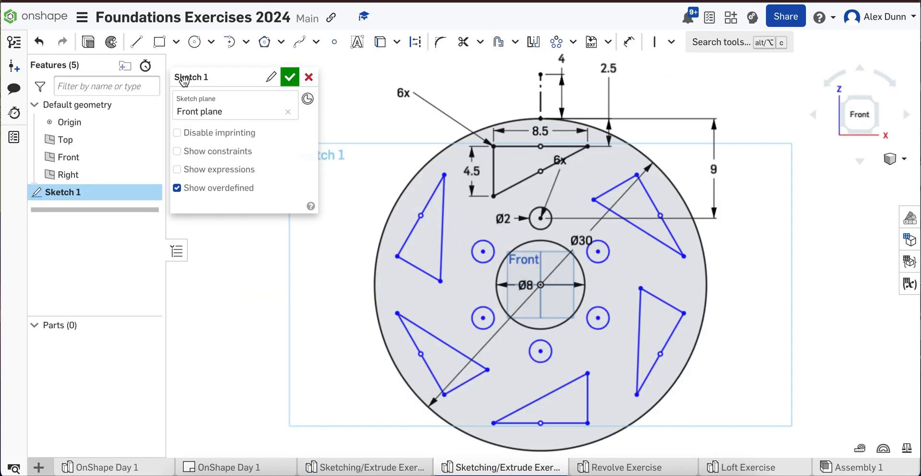
left_click(136, 42)
scroll(537, 93, "up", 5)
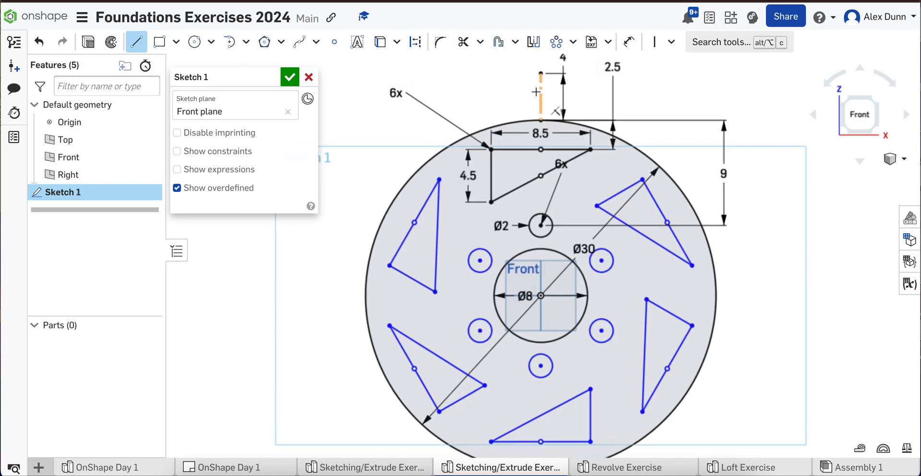
left_click(481, 158)
left_click(501, 102)
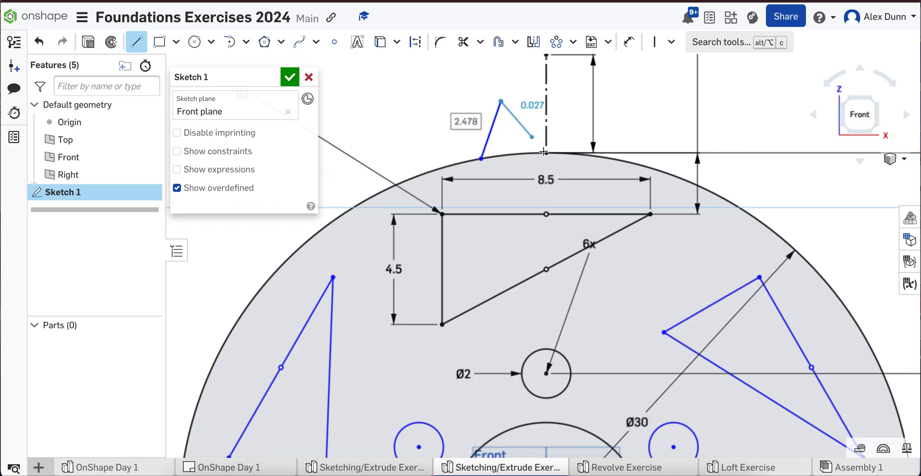
left_click(545, 153)
key("Escape")
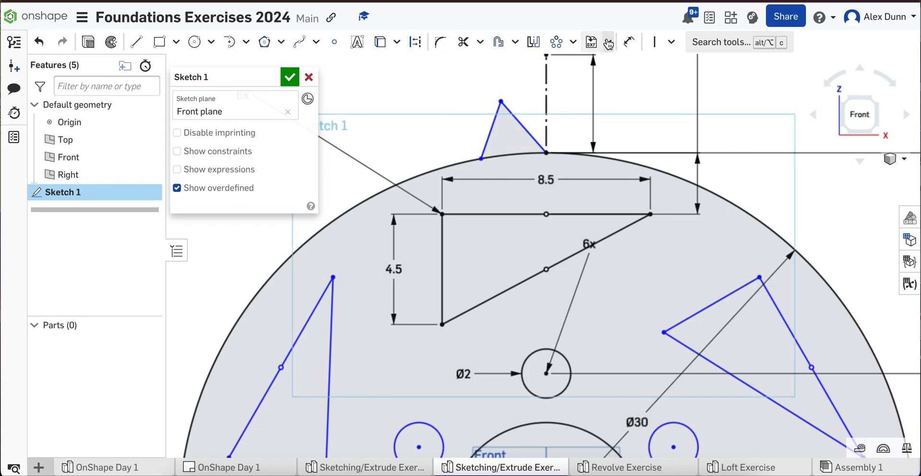
- Dimension both sides of the left tooth as 2 in
left_click(629, 42)
left_click(489, 131)
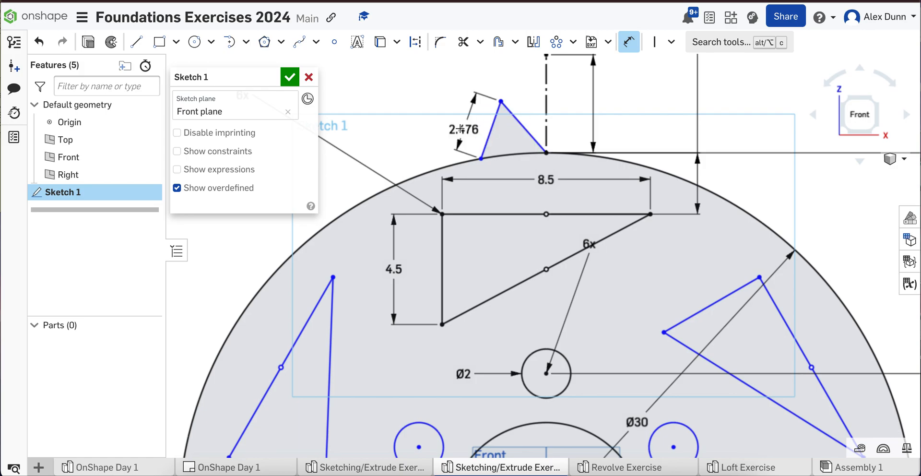
left_click(460, 129)
key("Return")
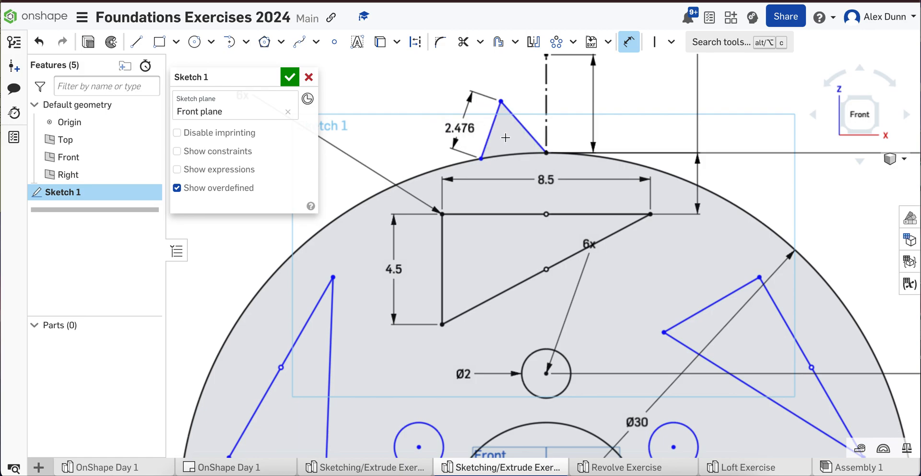
left_click(520, 132)
left_click(526, 110)
type("2")
key("Return")
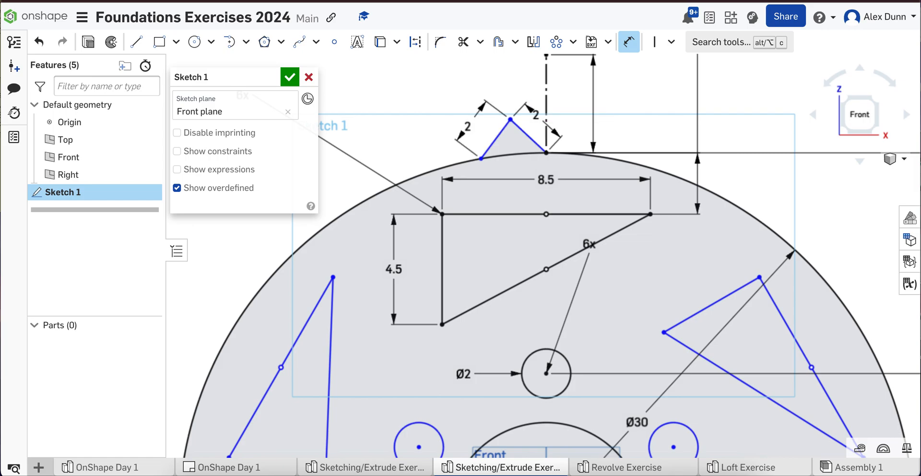
- Draw a mirrored-looking tooth right of the construction line, from its base point back to the outer circle, with a 2 in outer side
key("l")
left_click(546, 152)
left_click(585, 112)
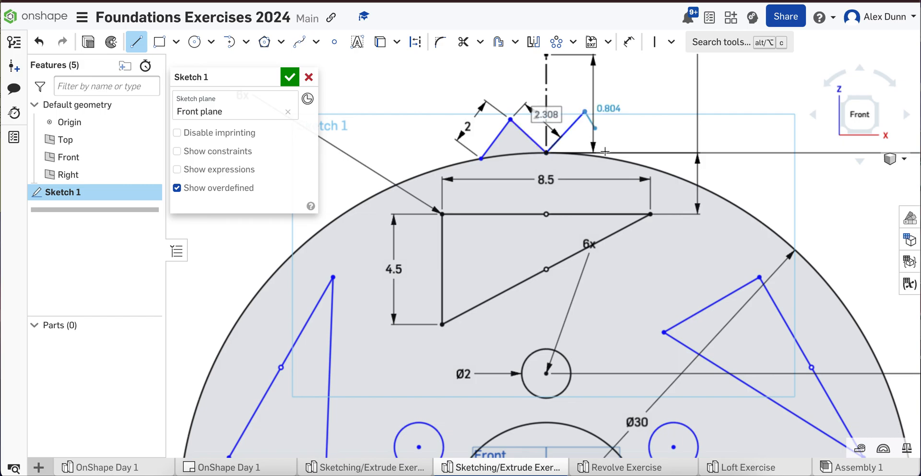
type("2")
key("Return")
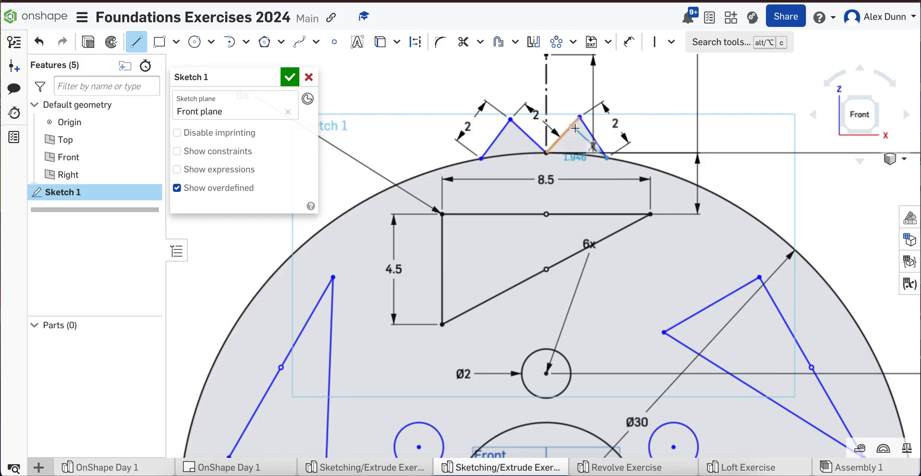
key("Escape")
- Dimension the right tooth's inner side as 2 in
left_click(629, 42)
left_click(565, 132)
left_click(557, 120)
type("2")
key("Return")
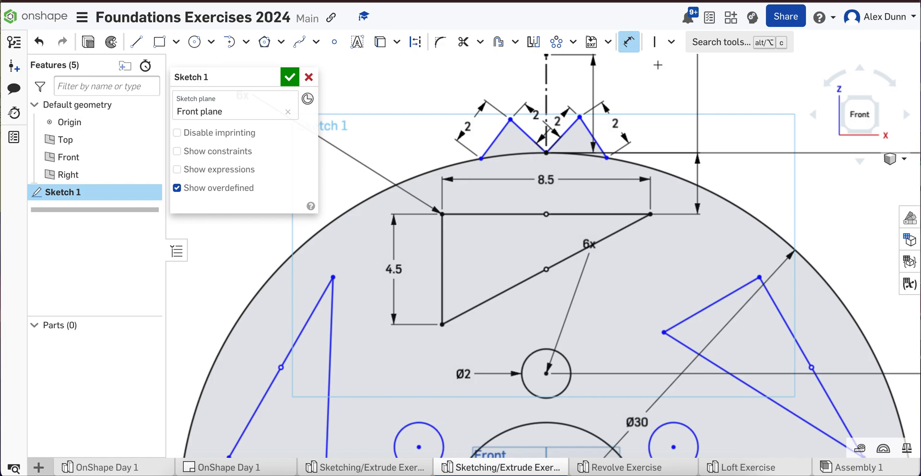
- Dimension the angle between the two teeth's inner sides as 70° and delete the perpendicular constraint between them
left_click(529, 137)
left_click(561, 132)
left_click(564, 90)
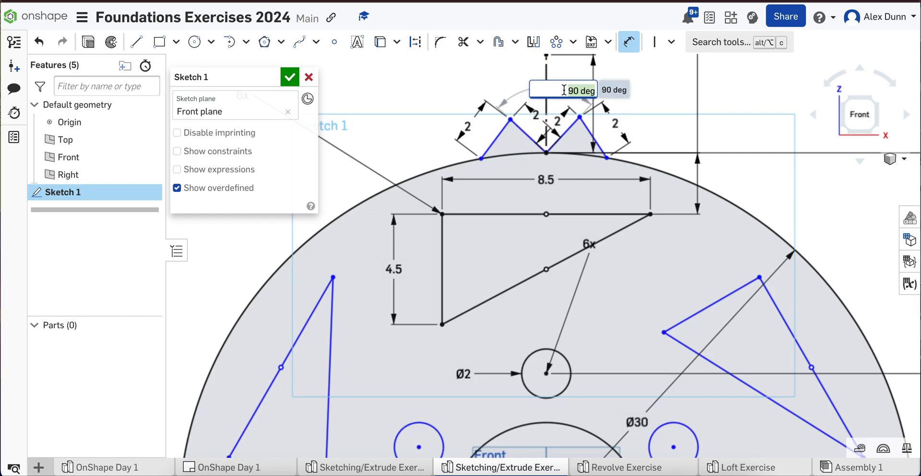
key("Return")
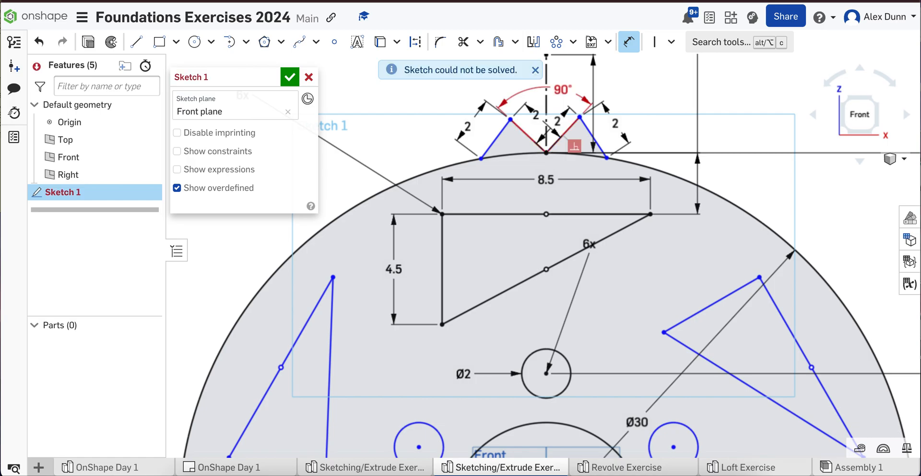
key("Escape")
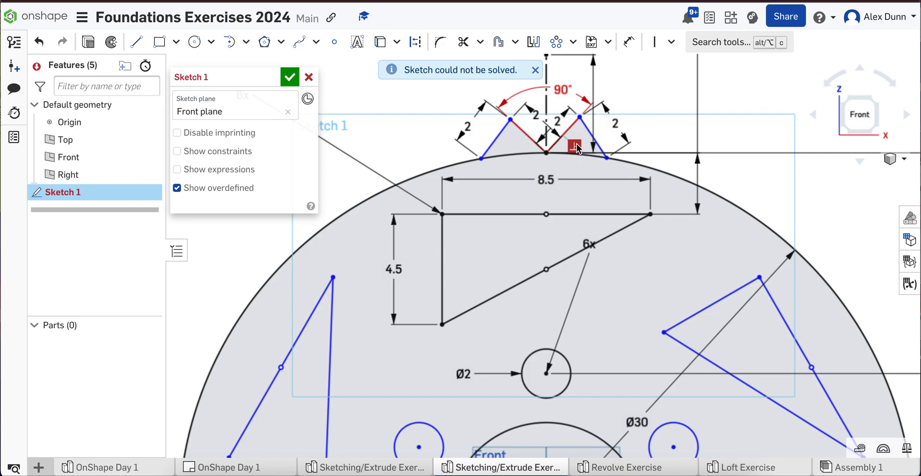
left_click(574, 145)
key("Delete")
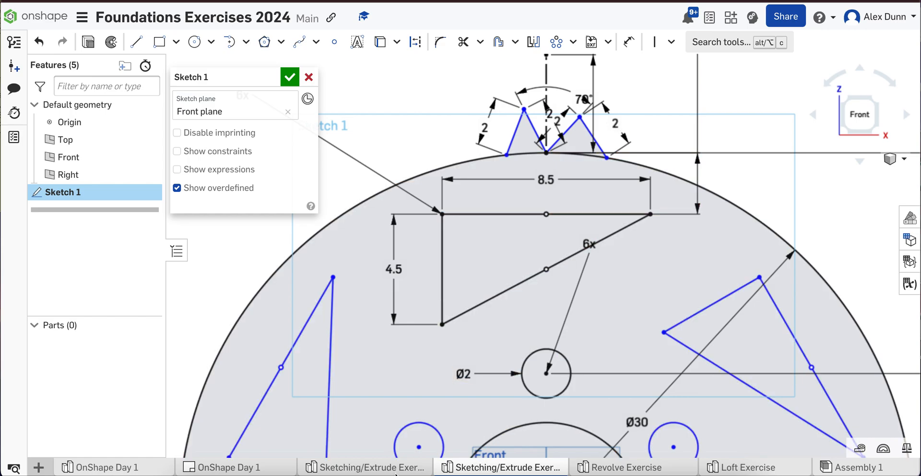
- In the finished gear's sketch, measure the horizontal distance between the base points of the tooth left of the construction line
mouse_move(382, 473)
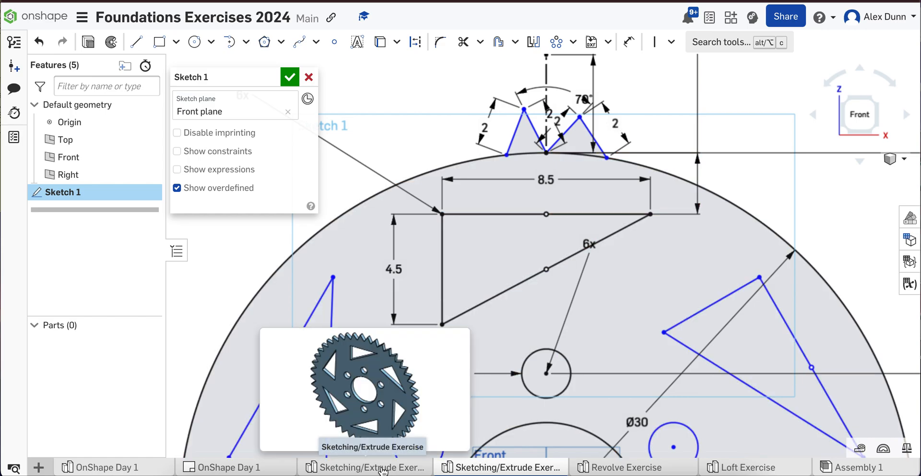
left_click(382, 470)
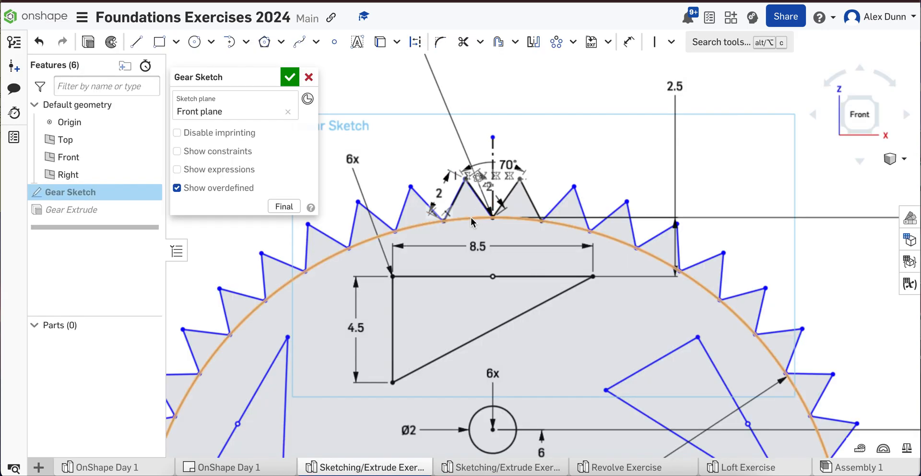
left_click(630, 43)
scroll(425, 225, "up", 5)
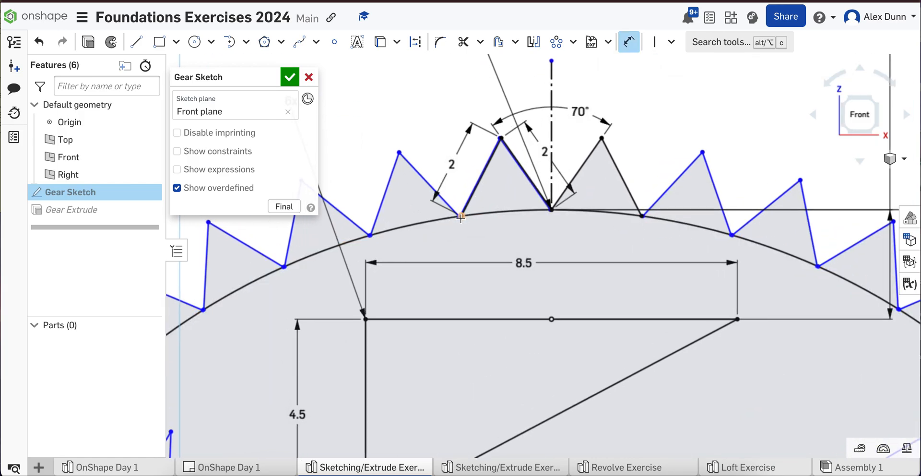
left_click(550, 210)
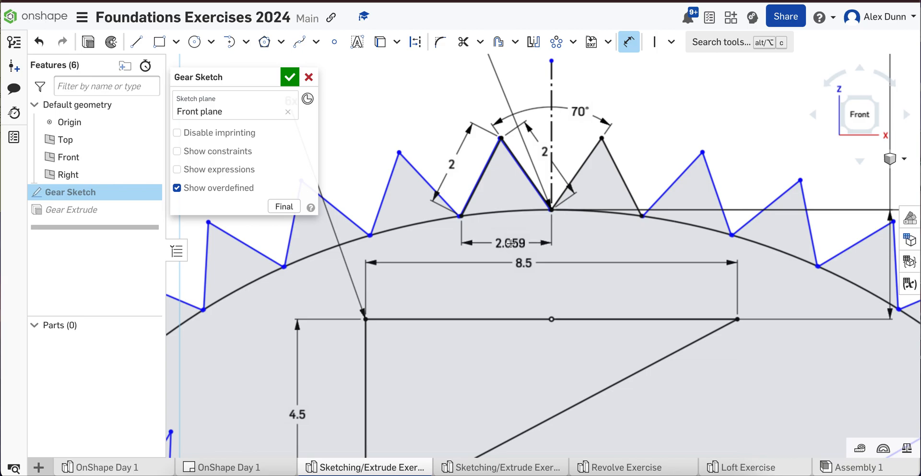
key("Escape")
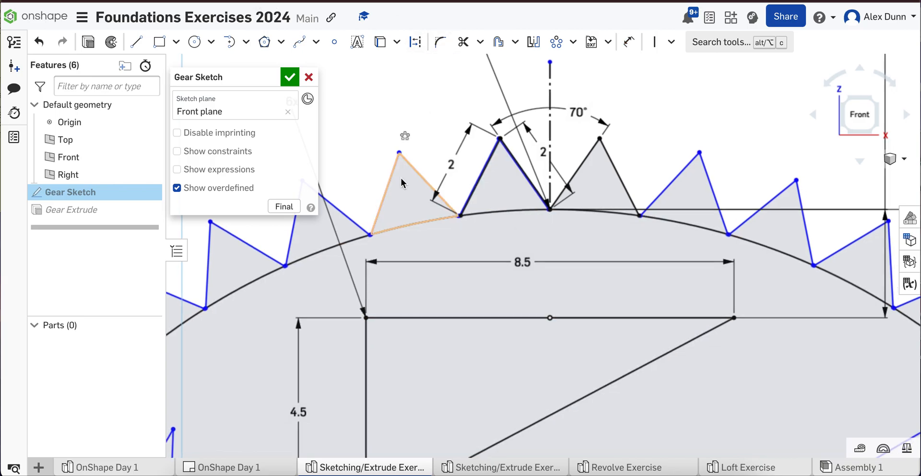
scroll(400, 178, "down", 2)
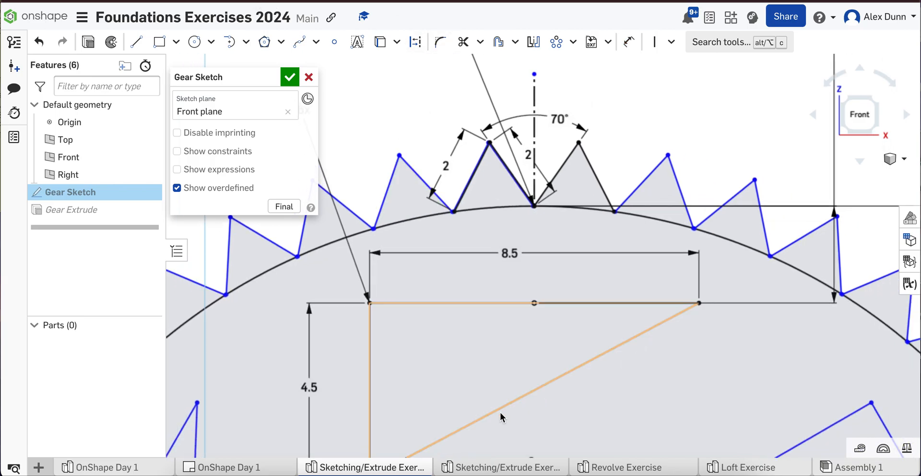
- Back in the new sketch, dimension the horizontal distance between the right tooth's base points as 2 in
left_click(496, 468)
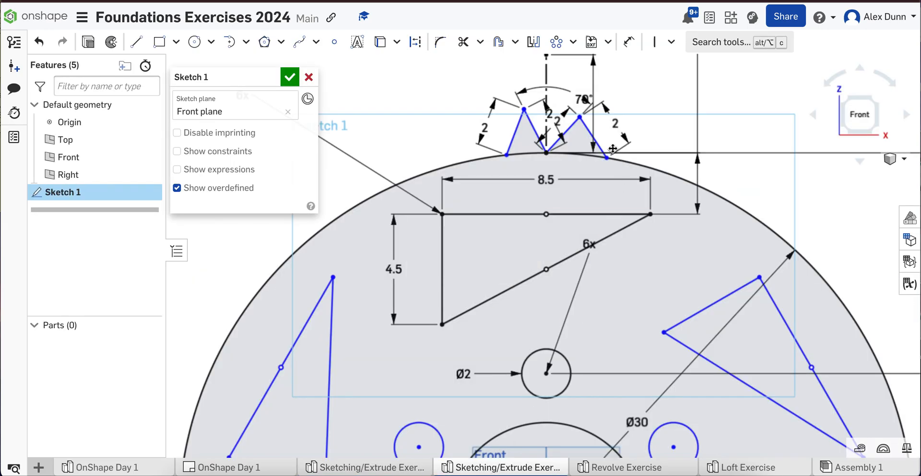
left_click(628, 41)
left_click(606, 159)
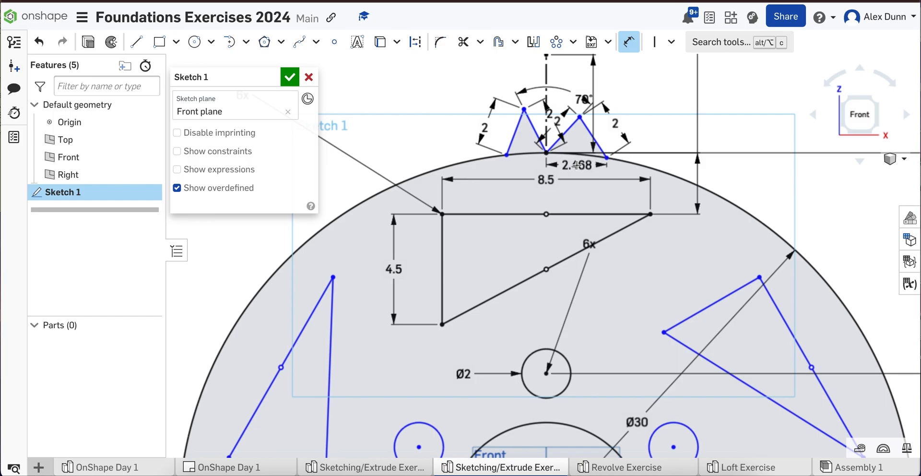
left_click(578, 165)
type("2")
key("Return")
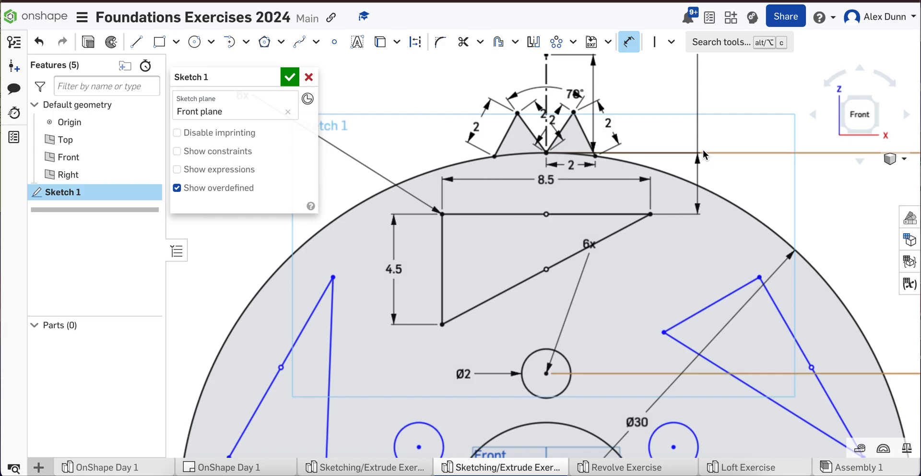
- Check the instance count of the tooth pattern in the finished gear's sketch, moving its count label closer to the teeth
scroll(703, 149, "down", 5)
scroll(630, 195, "up", 5)
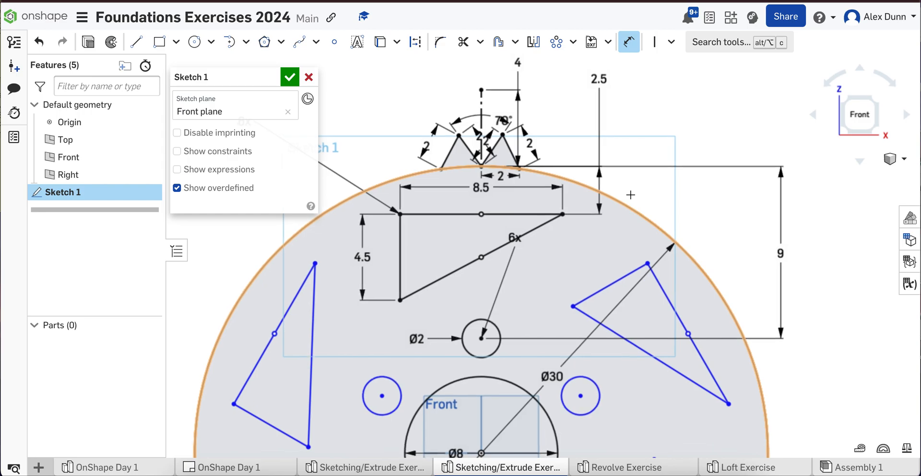
left_click(558, 44)
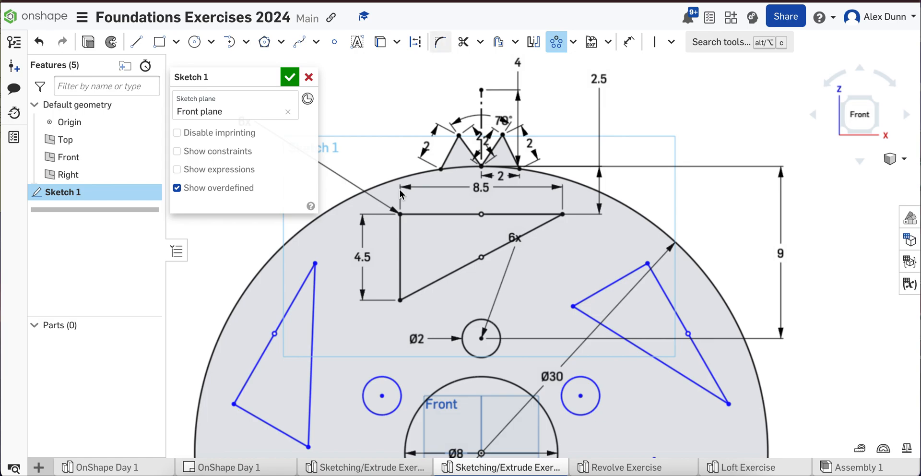
left_click(374, 470)
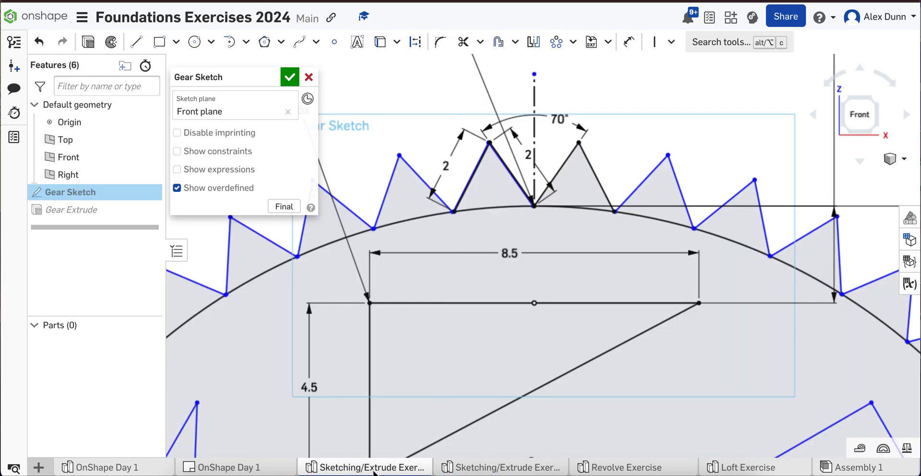
scroll(497, 391, "down", 5)
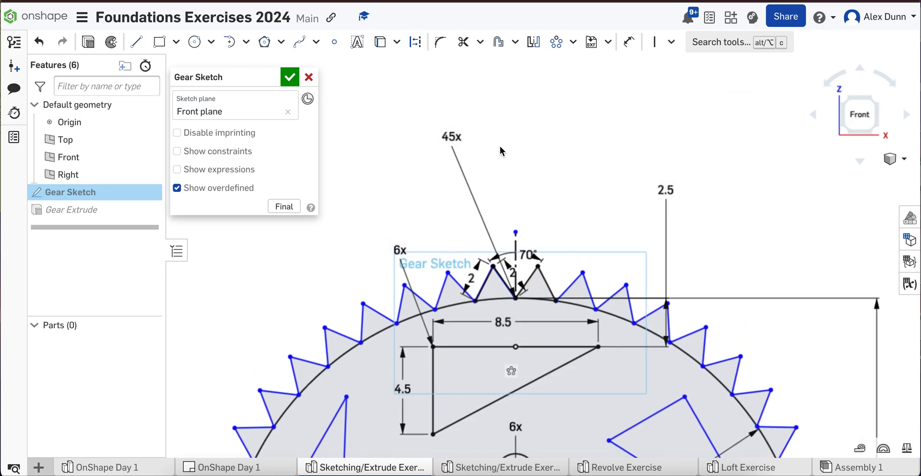
scroll(499, 147, "up", 4)
left_click_drag(425, 129, 480, 128)
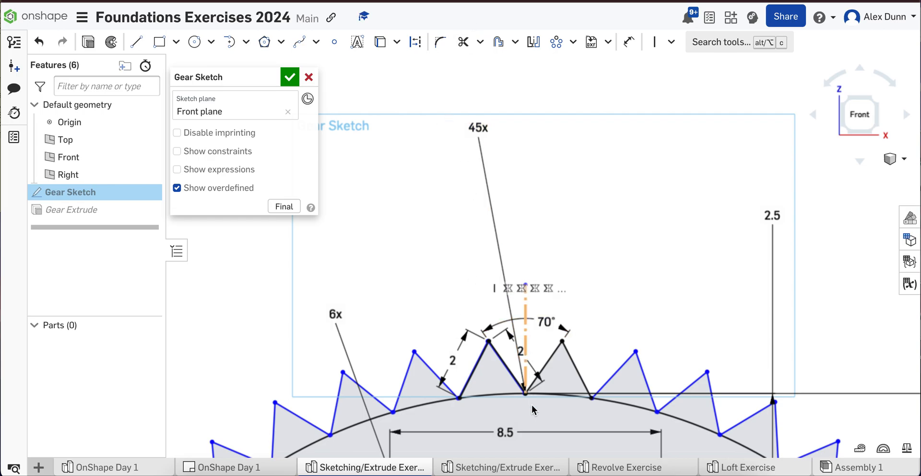
- In the new sketch, create a circular pattern of the right tooth's two sides around the origin with 45 instances
left_click(507, 468)
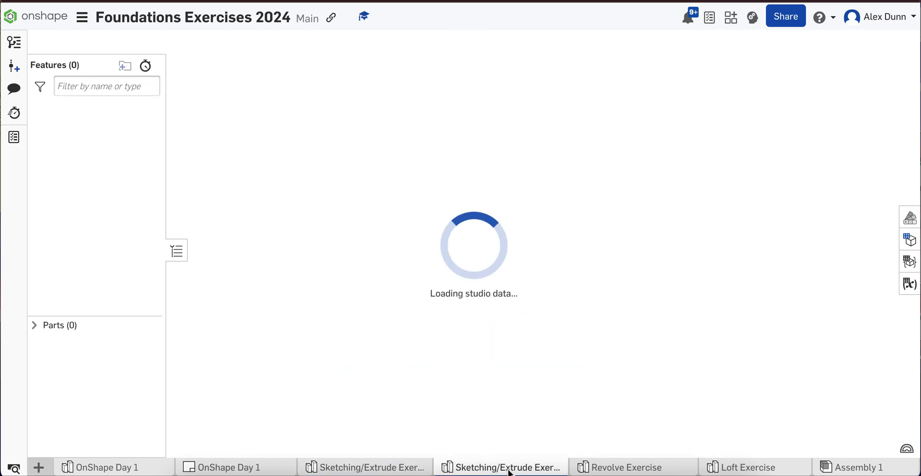
scroll(489, 170, "up", 5)
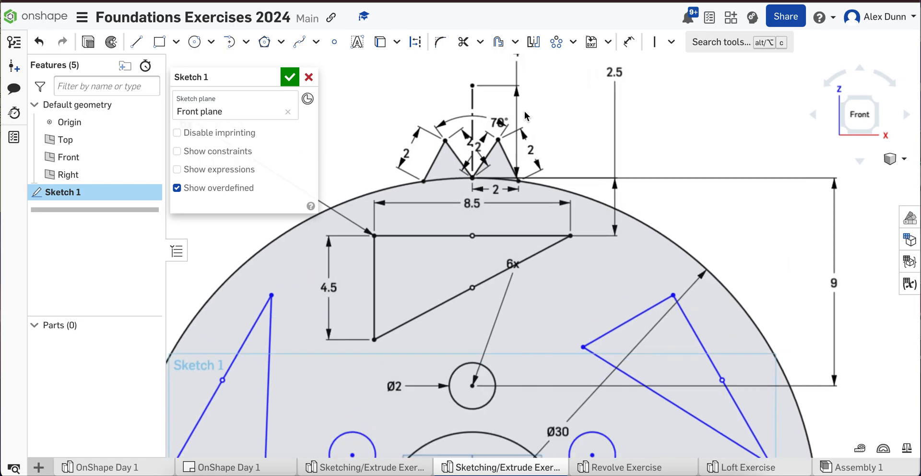
left_click(468, 177)
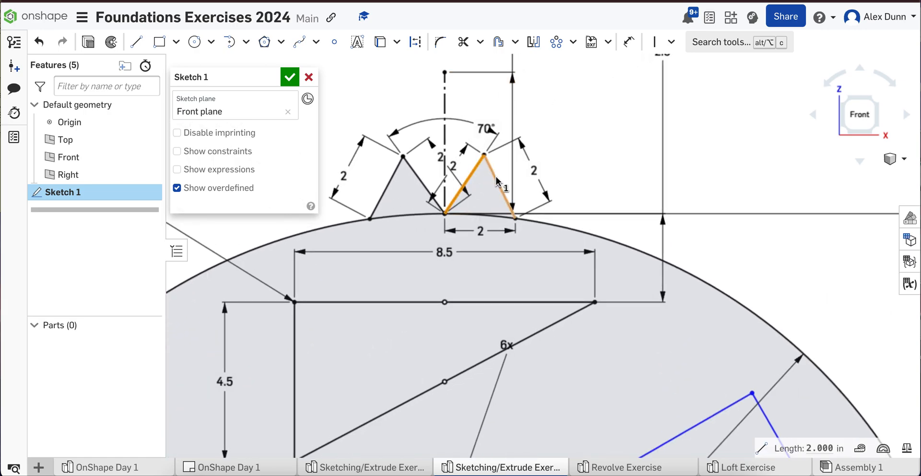
left_click(497, 176)
left_click(558, 43)
scroll(529, 141, "down", 2)
scroll(529, 141, "down", 3)
scroll(506, 104, "up", 3)
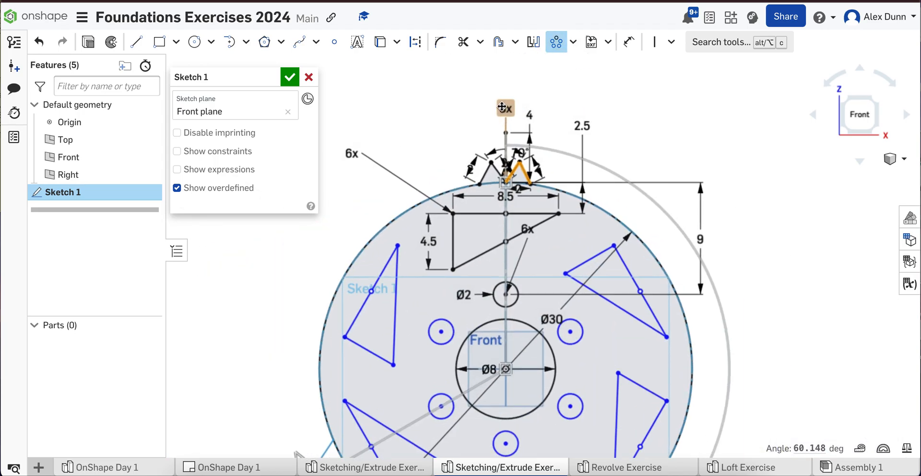
double_click(502, 105)
type("45")
key("Return")
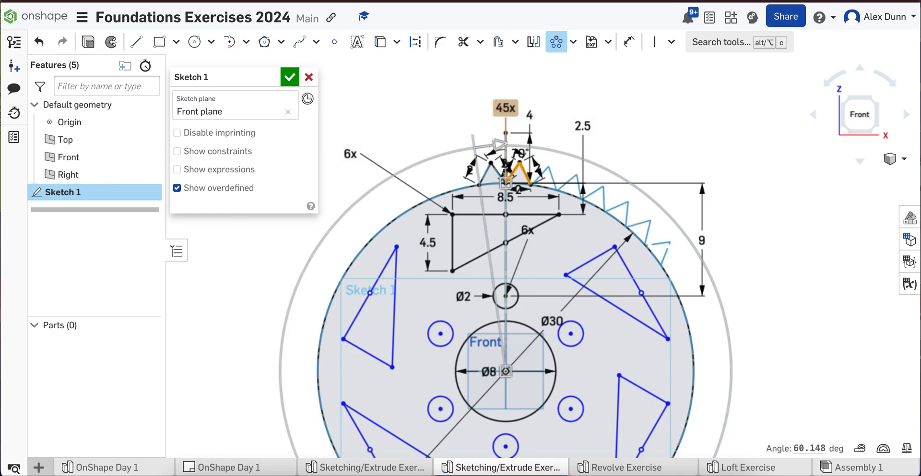
scroll(638, 323, "down", 3)
scroll(638, 327, "up", 2)
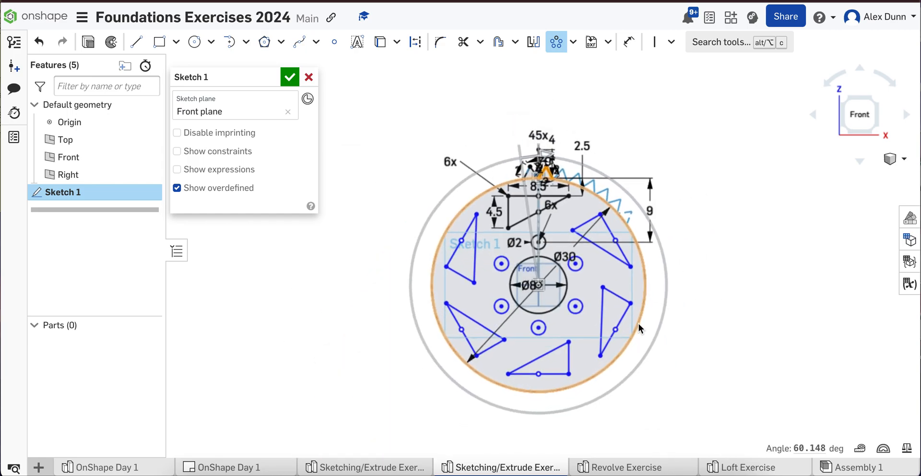
left_click(708, 205)
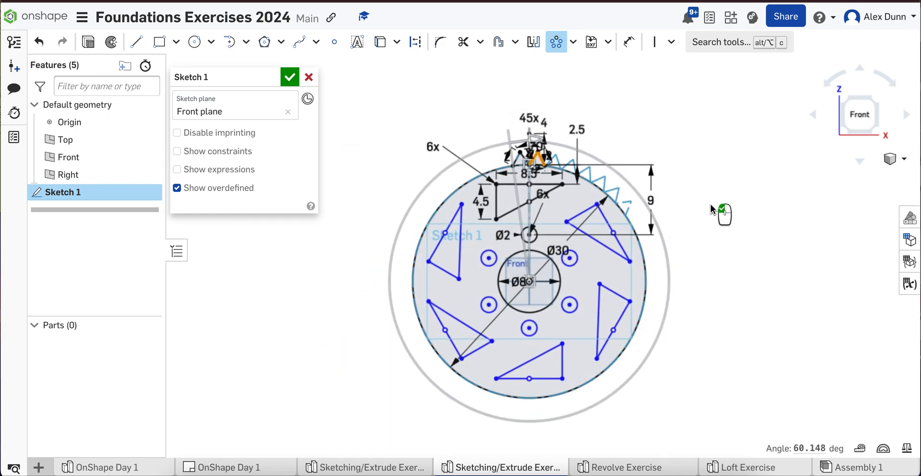
- Finish the 45-instance tooth pattern, rename the sketch as Gear and accept it
left_click(757, 212)
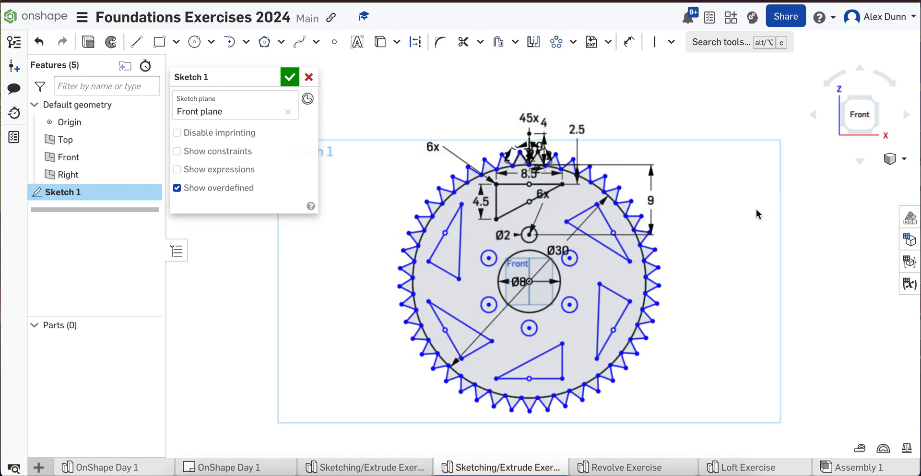
left_click(268, 77)
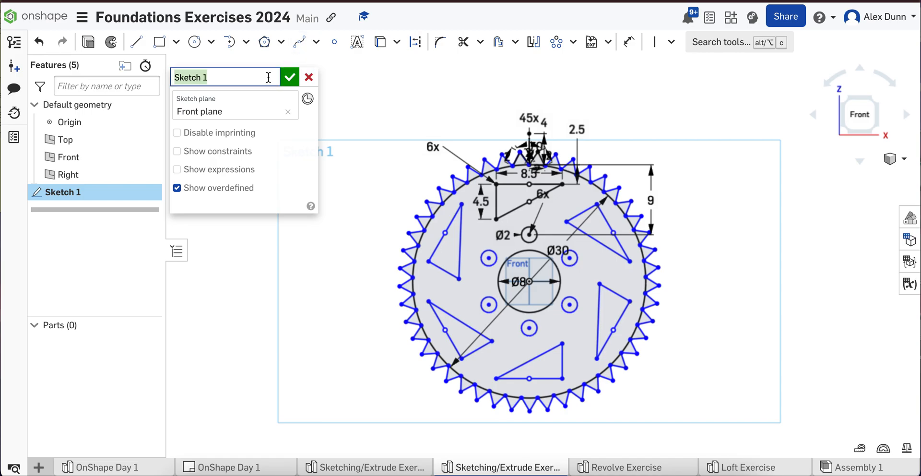
type("Gear")
left_click(290, 76)
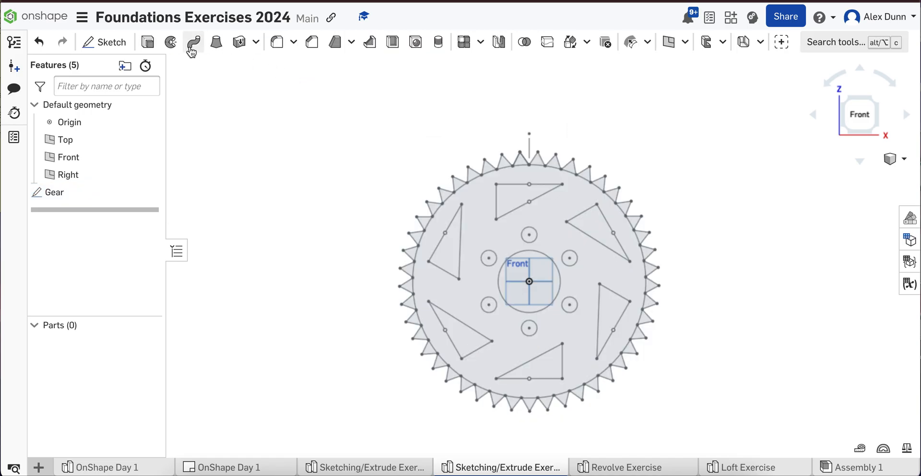
- Extrude the Gear sketch as a new solid with a blind depth of 1 in
left_click(149, 45)
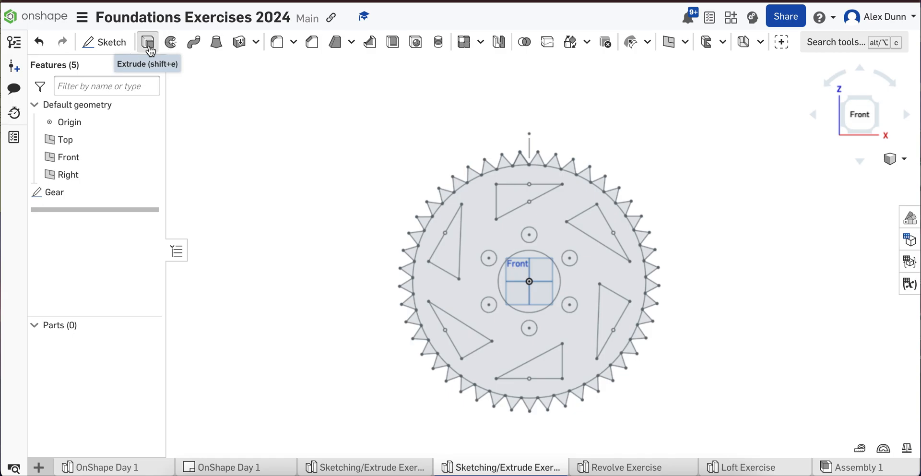
left_click(94, 198)
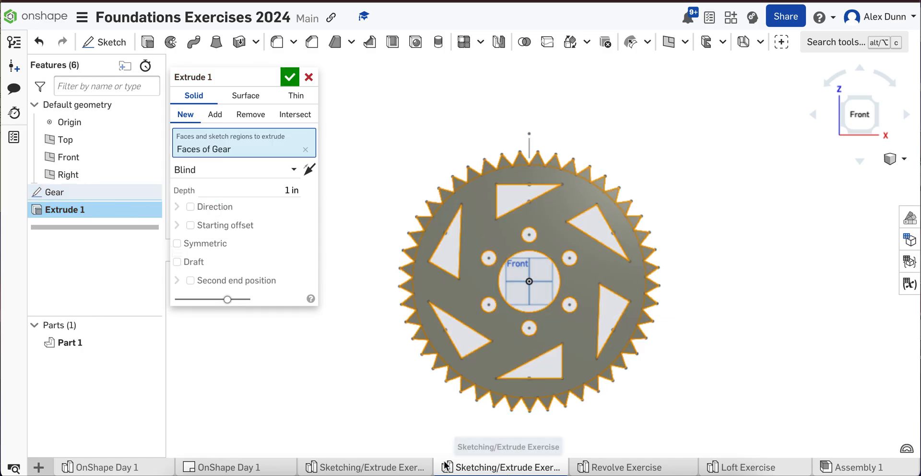
- Check the depth settings of Gear Extrude in the finished gear's Part Studio and return to the new one
left_click(409, 468)
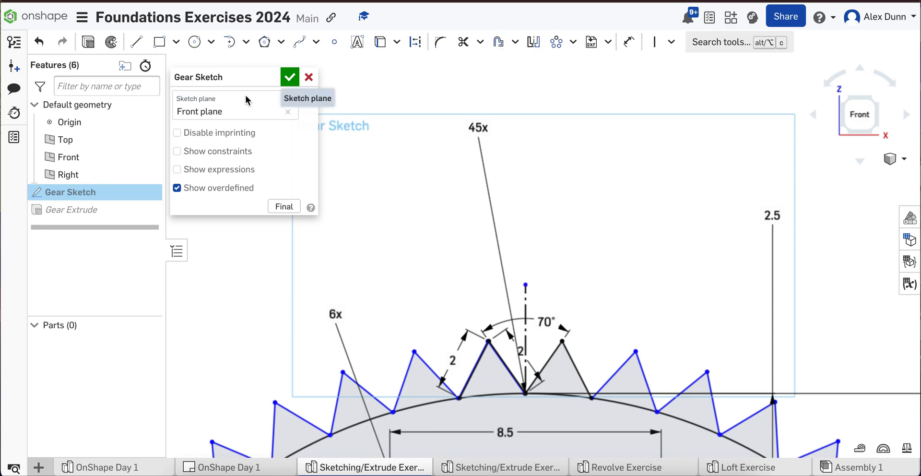
left_click(85, 210)
double_click(85, 210)
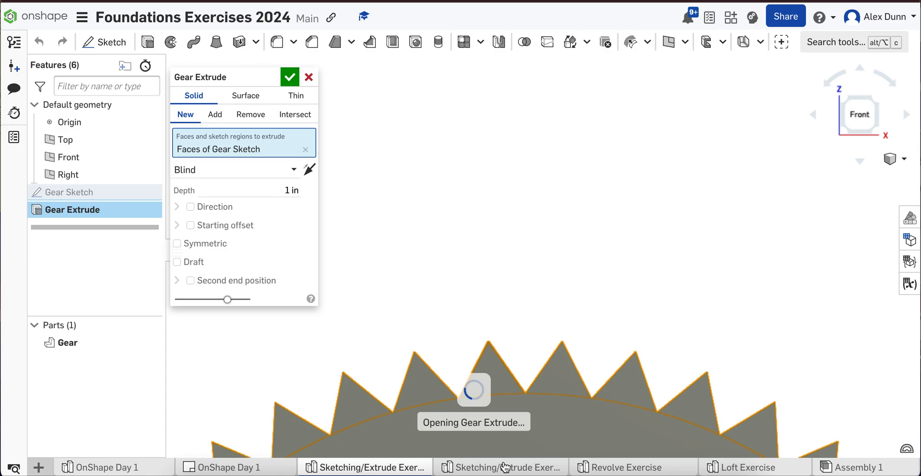
left_click(505, 466)
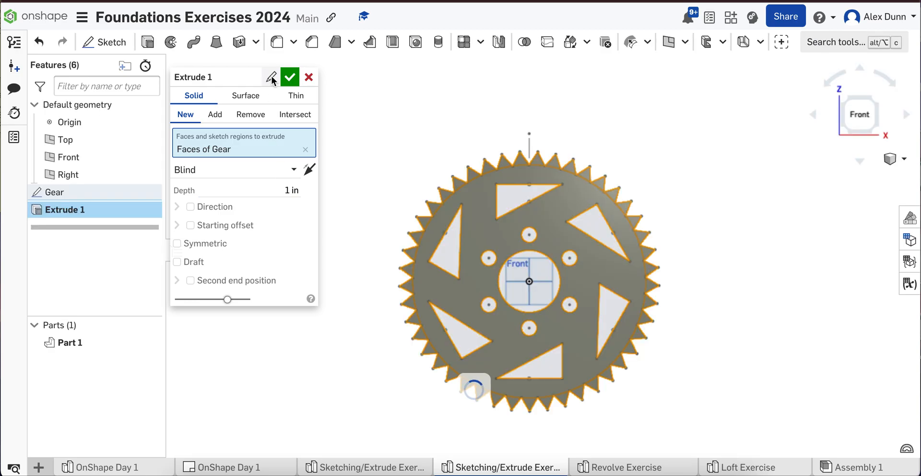
- Rename the new extrude feature as Gear and accept it
left_click(272, 77)
type("Ger")
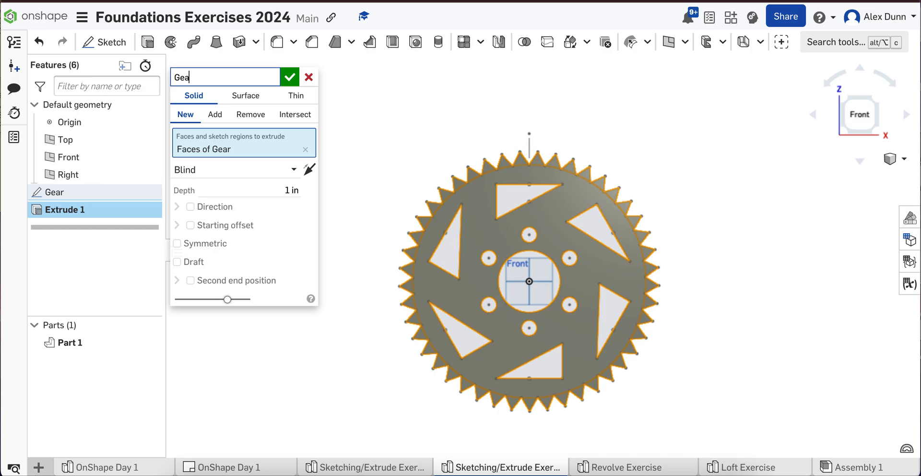
left_click(289, 77)
scroll(310, 187, "down", 3)
right_click_drag(318, 269, 299, 335)
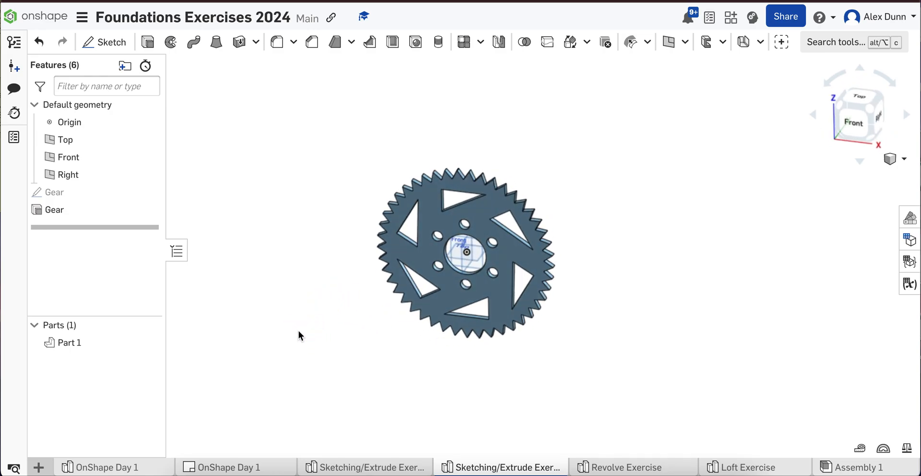
right_click_drag(331, 300, 335, 284)
scroll(409, 306, "up", 5)
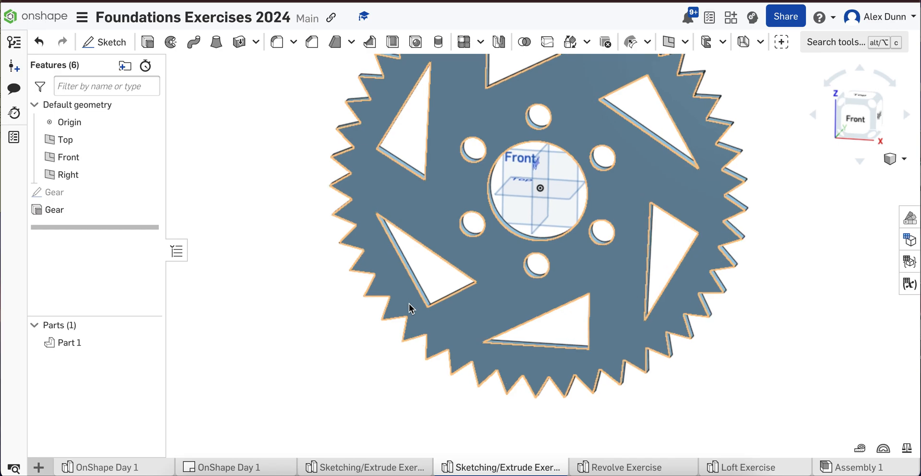
scroll(409, 303, "down", 3)
scroll(608, 61, "up", 3)
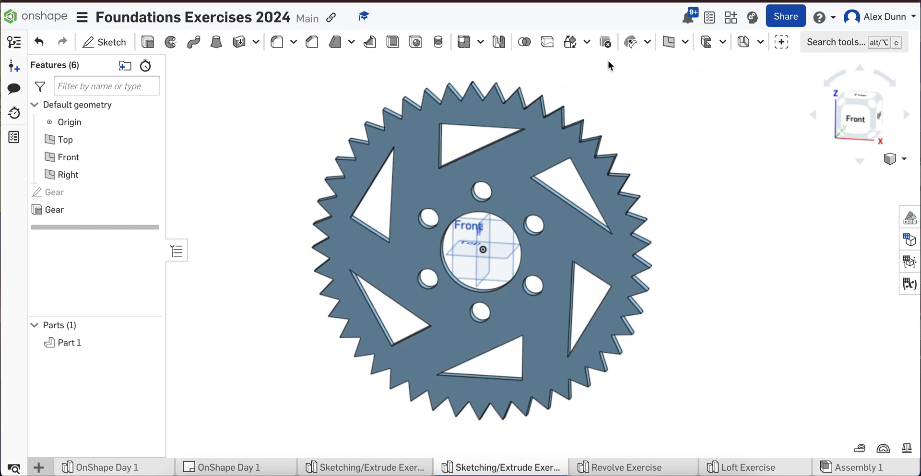
- Assign the Gold material from the Onshape Material Library to Part 1
right_click(78, 341)
left_click(152, 163)
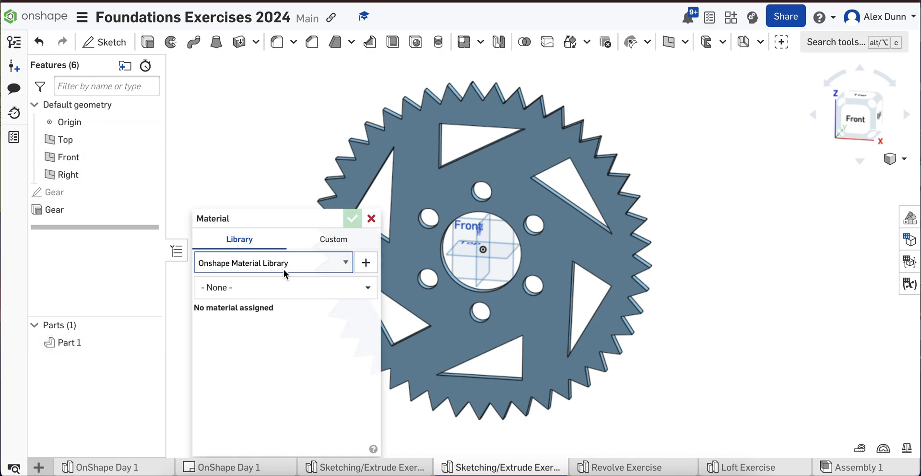
left_click(269, 288)
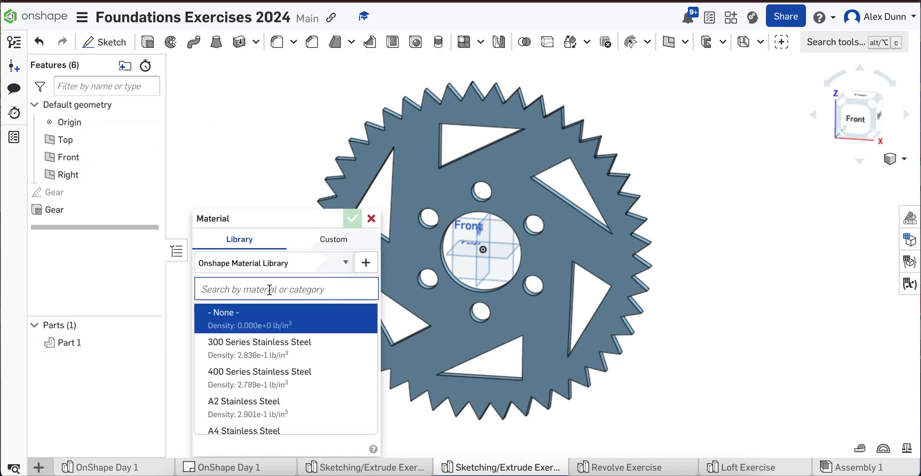
type("o")
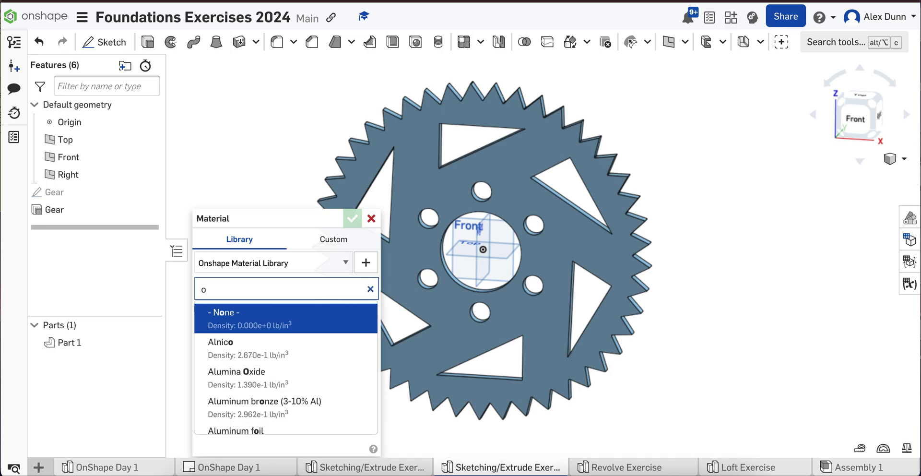
key("BackSpace")
type("gol")
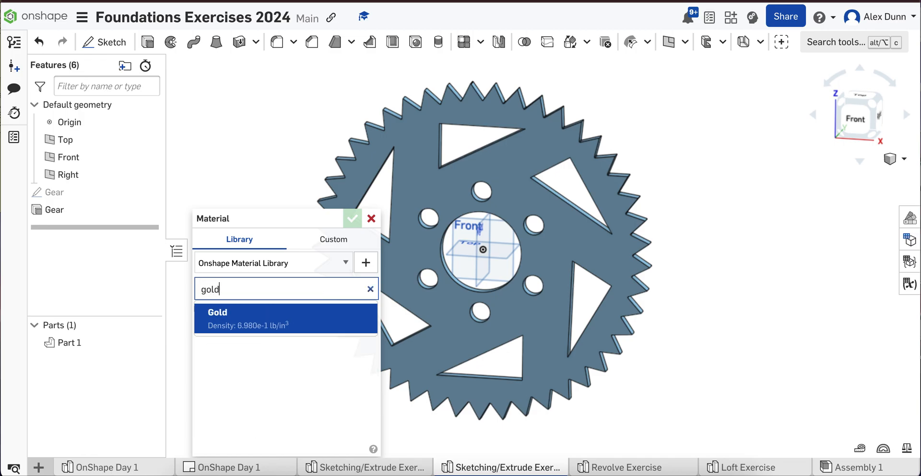
type("d")
left_click(248, 322)
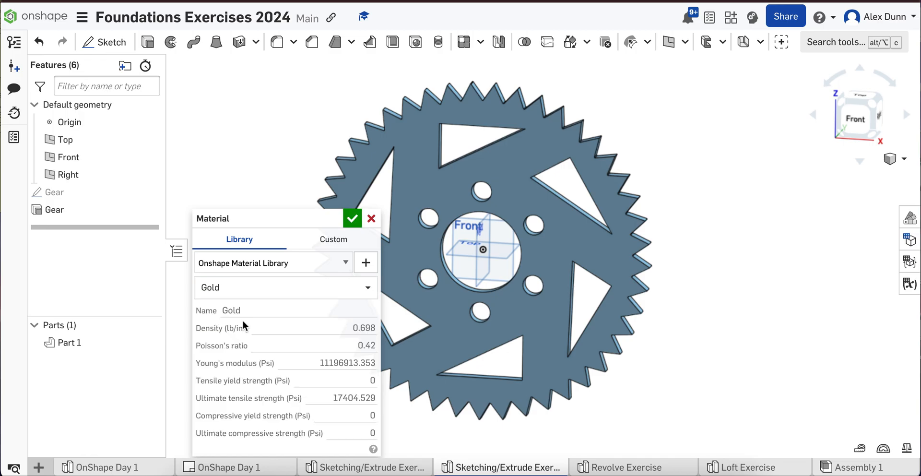
left_click(353, 219)
- Display the mass properties of the gold gear part
left_click(76, 343)
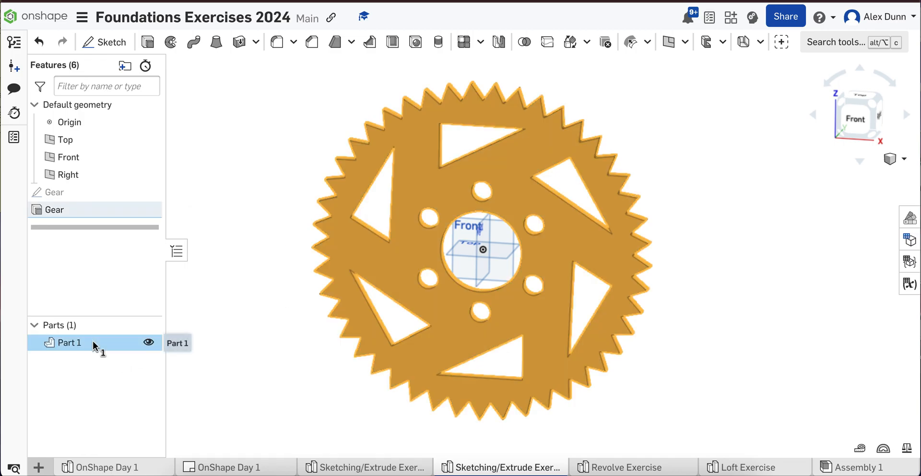
left_click(908, 449)
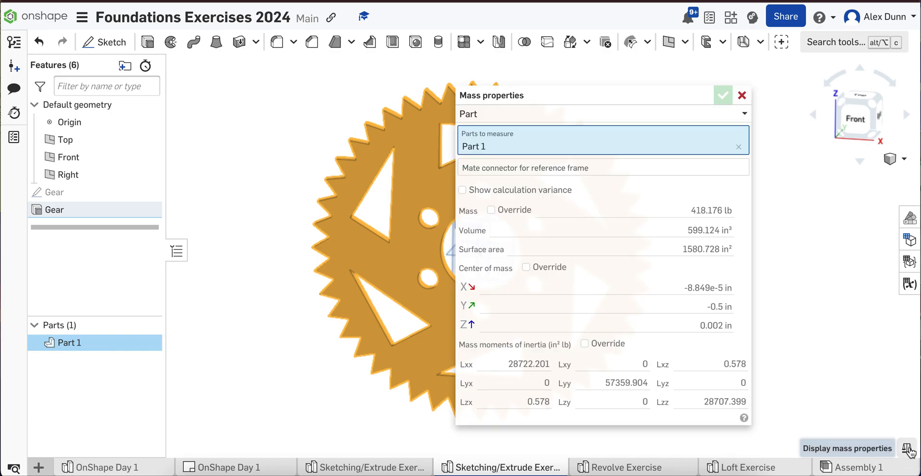